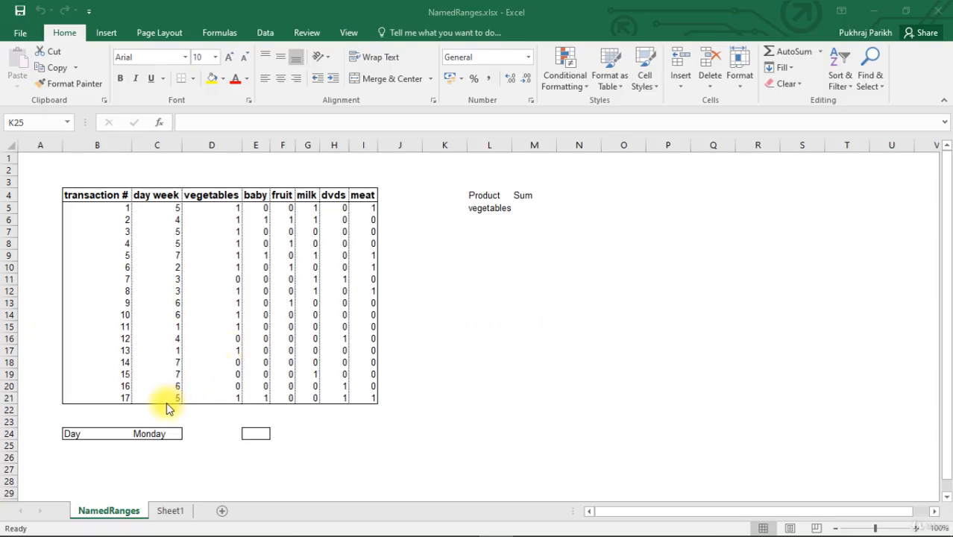
- Name cell C24, which holds the weekday, Day and reselect it to check the name
left_click(152, 433)
left_click(153, 433)
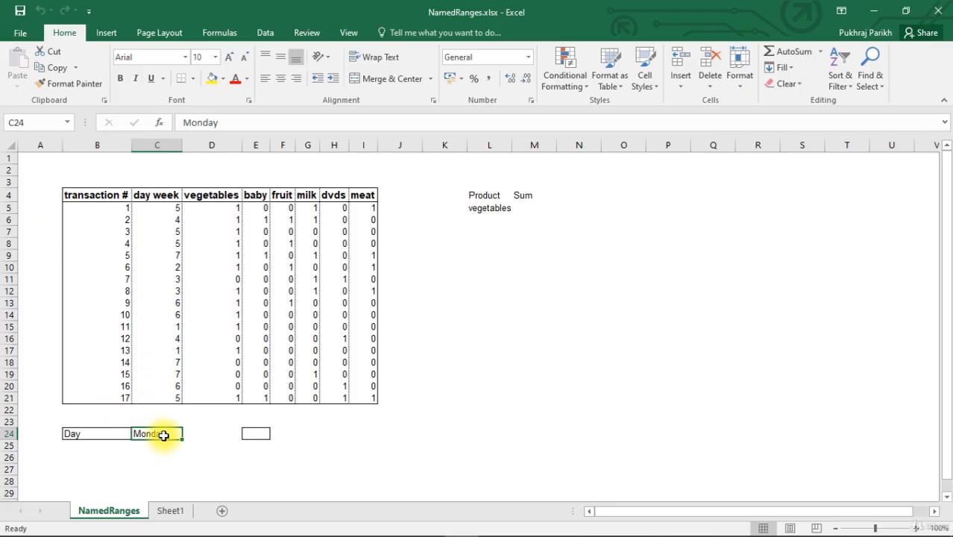
left_click(36, 123)
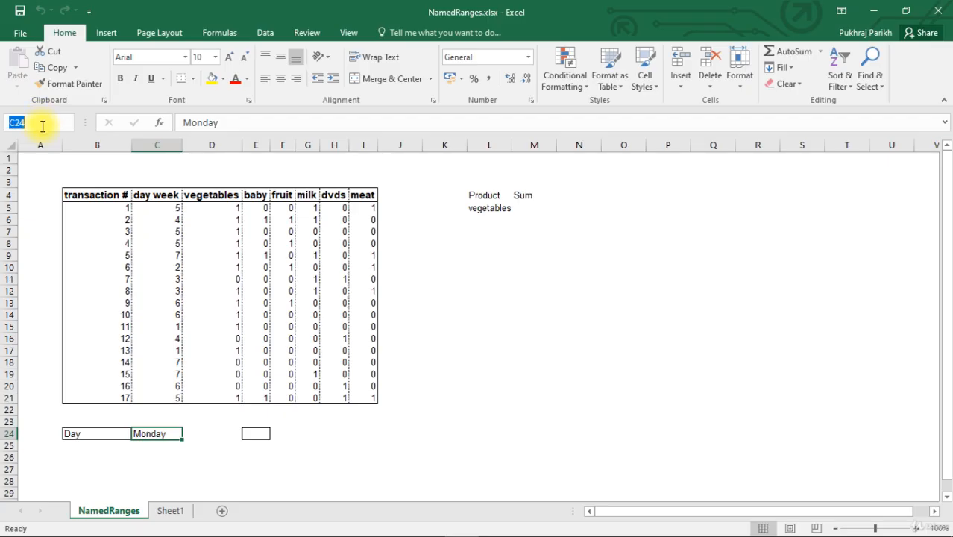
type("Day")
left_click(178, 444)
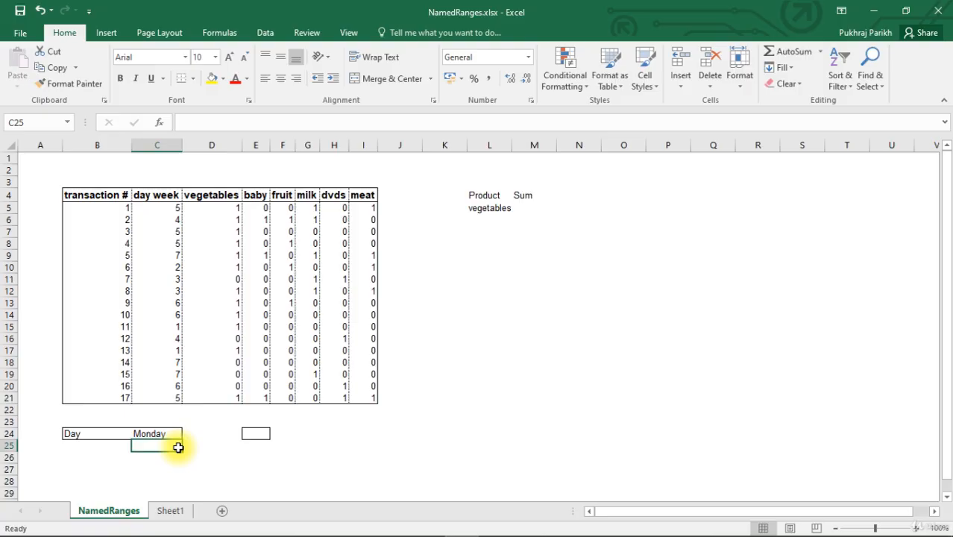
left_click(140, 436)
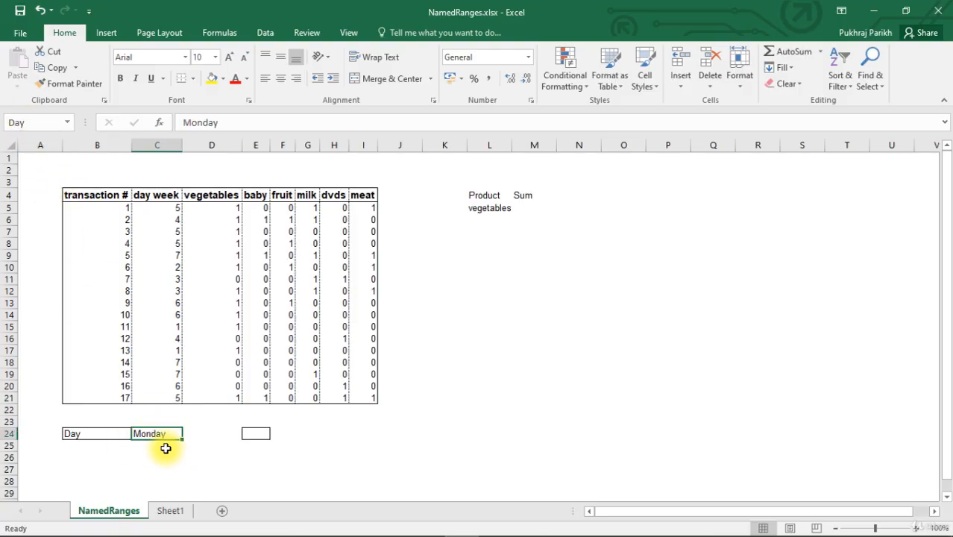
- Enter the formula =Day in cell E24 to reference the named cell
left_click(251, 434)
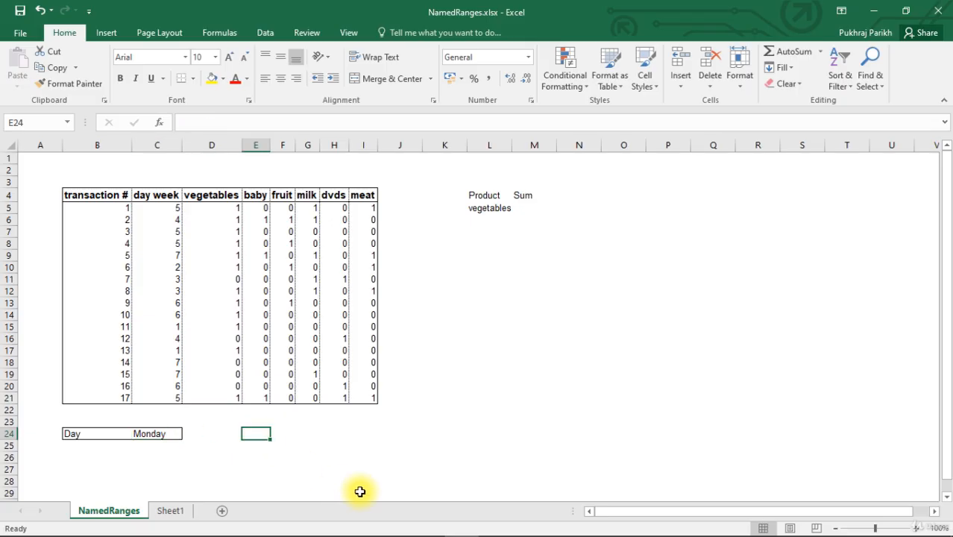
type("=")
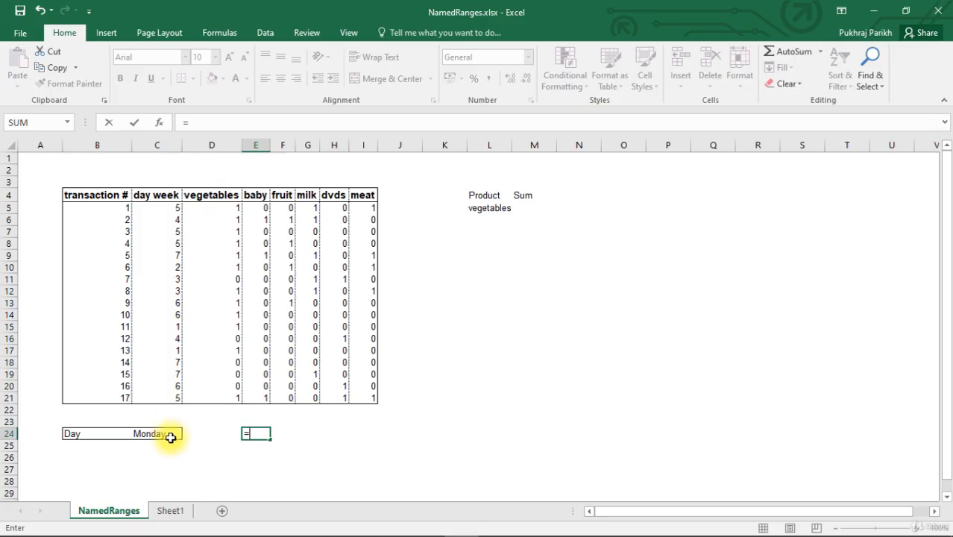
type("Day")
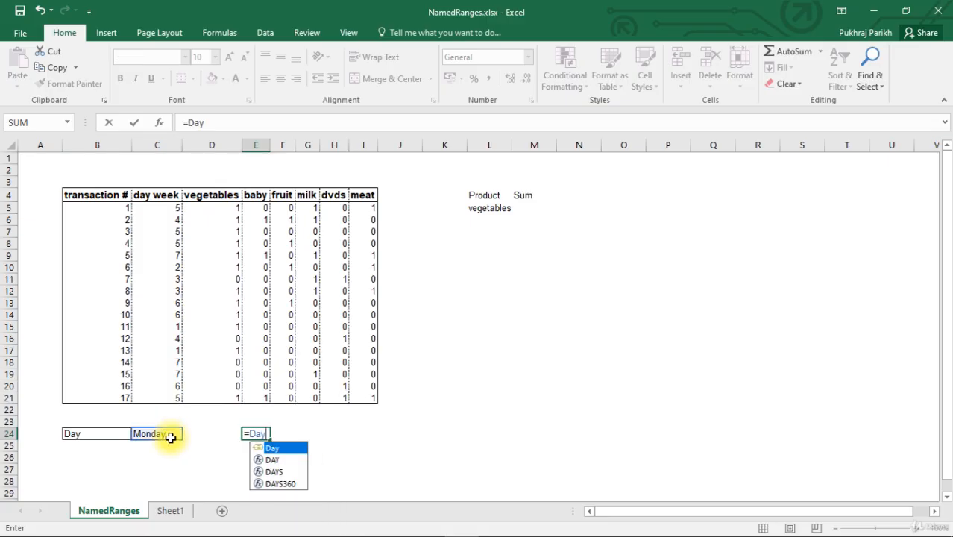
key("Tab")
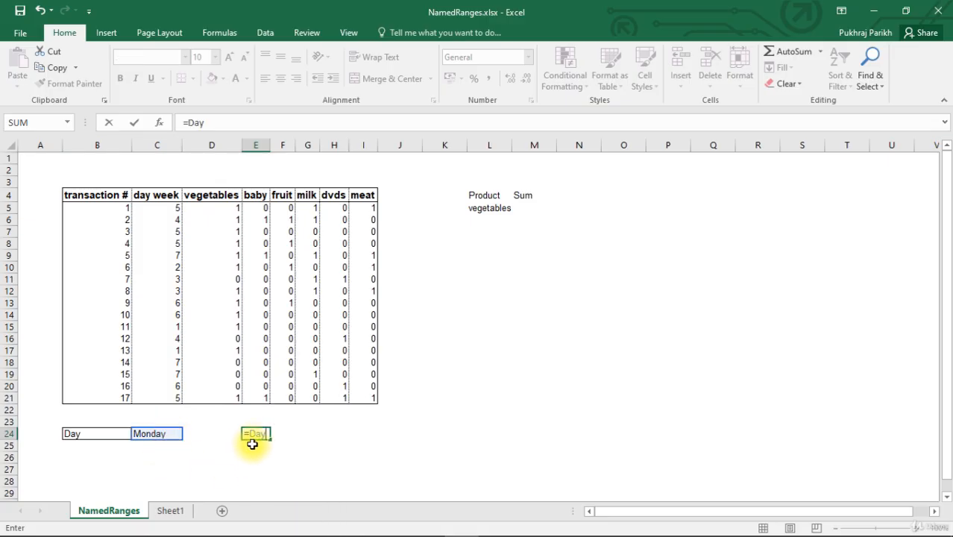
key("Return")
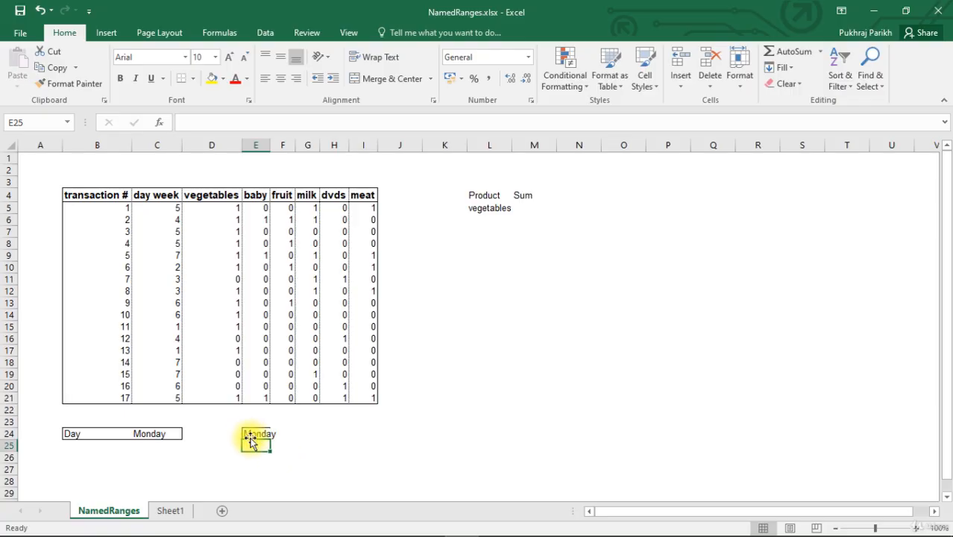
- Replace the named reference in cell E24's formula with the cell reference B24
left_click(250, 435)
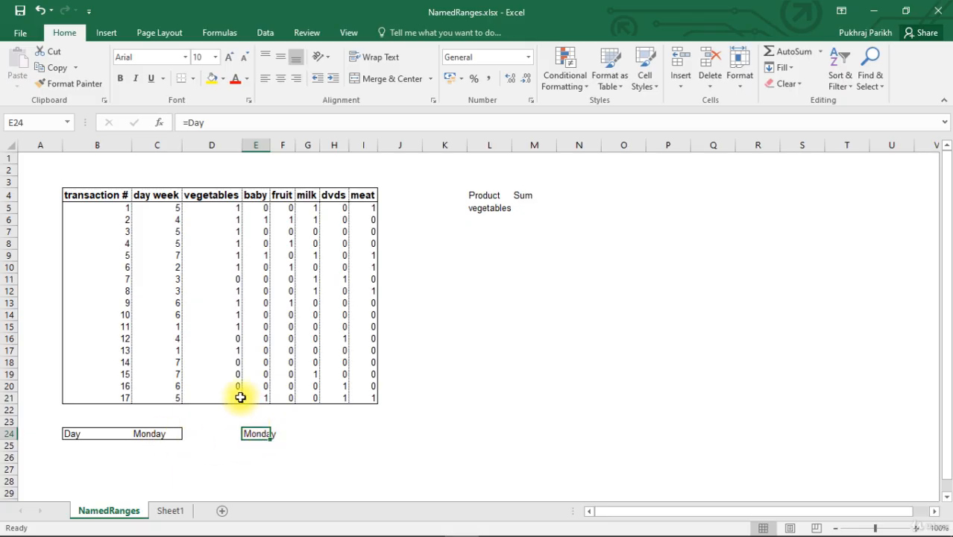
left_click(197, 123)
double_click(192, 124)
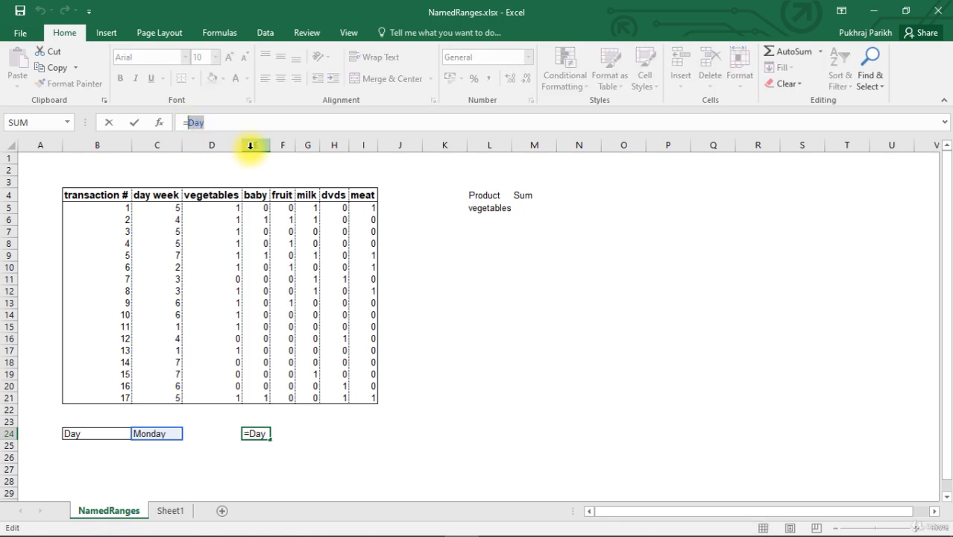
type("B")
left_click(249, 122)
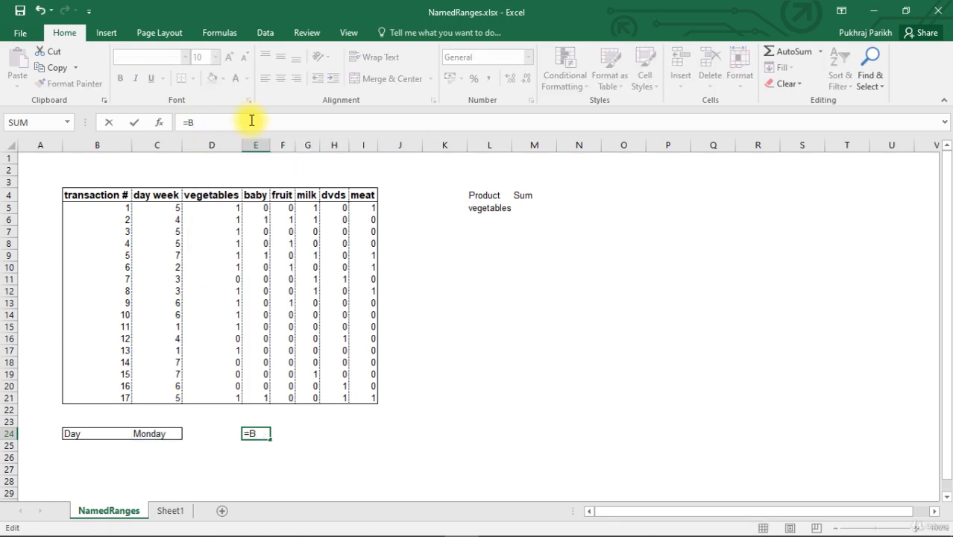
type("24")
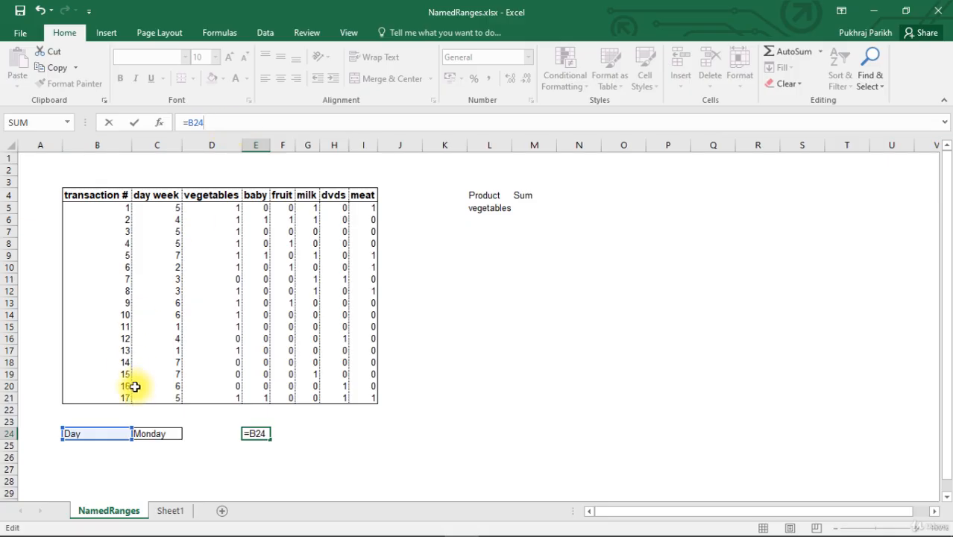
key("Return")
- Enter the formula =Day in cell E24 in place of the direct cell reference
left_click(255, 432)
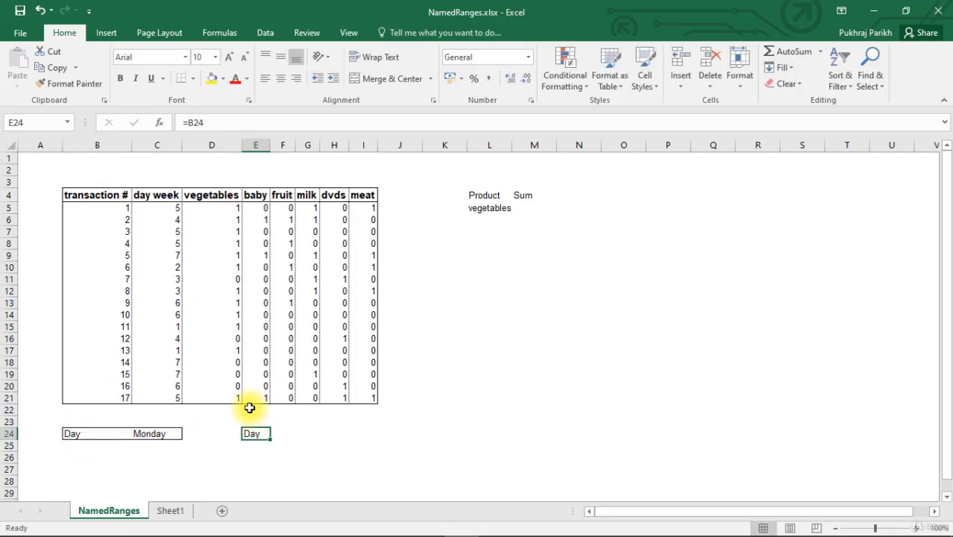
type("=Da")
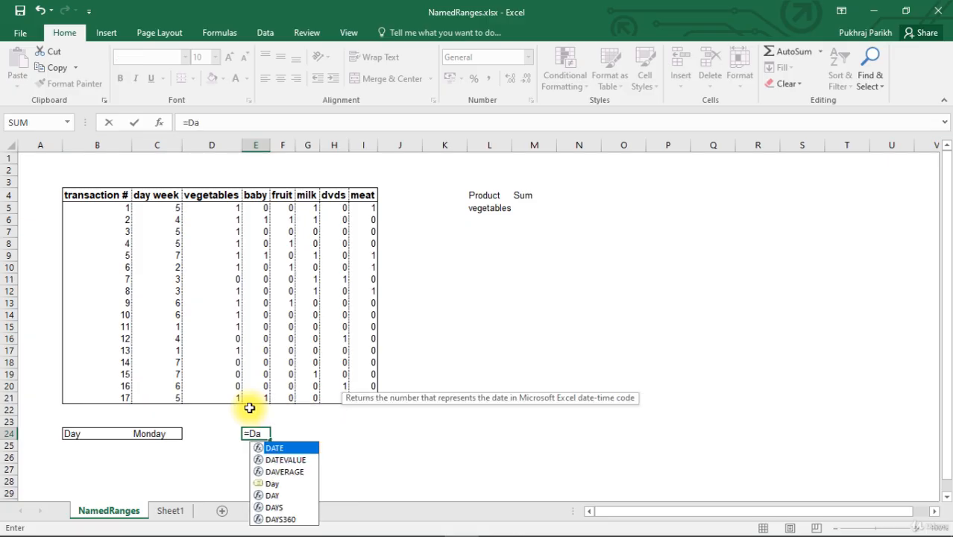
type("y")
key("Return")
left_click(255, 432)
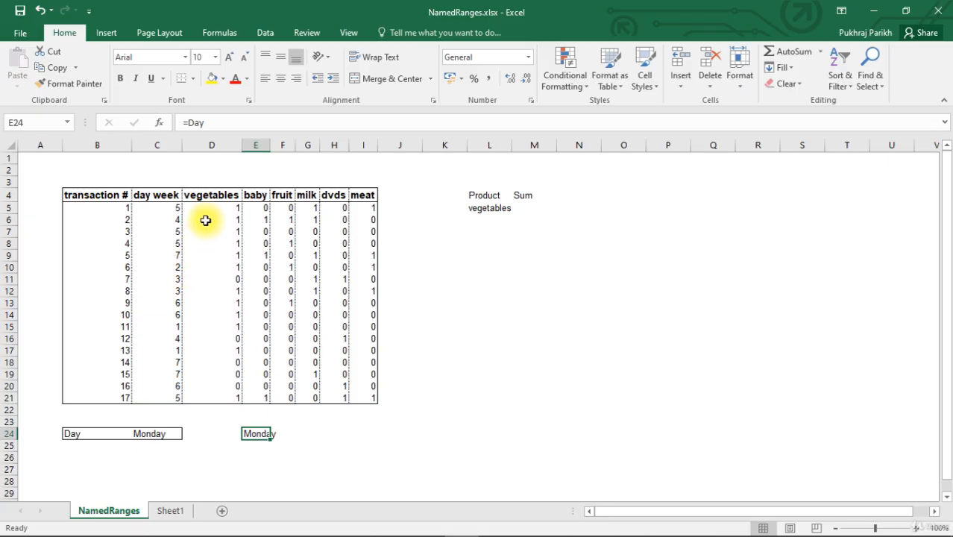
- Name the vegetables column values in D5:D21 vegetables
left_click_drag(207, 207, 212, 279)
left_click_drag(214, 344, 223, 395)
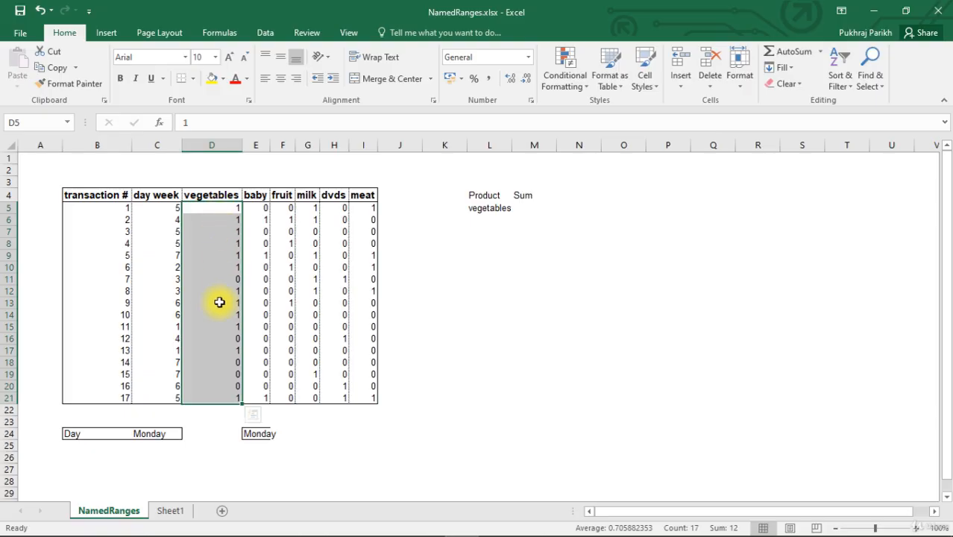
left_click(41, 123)
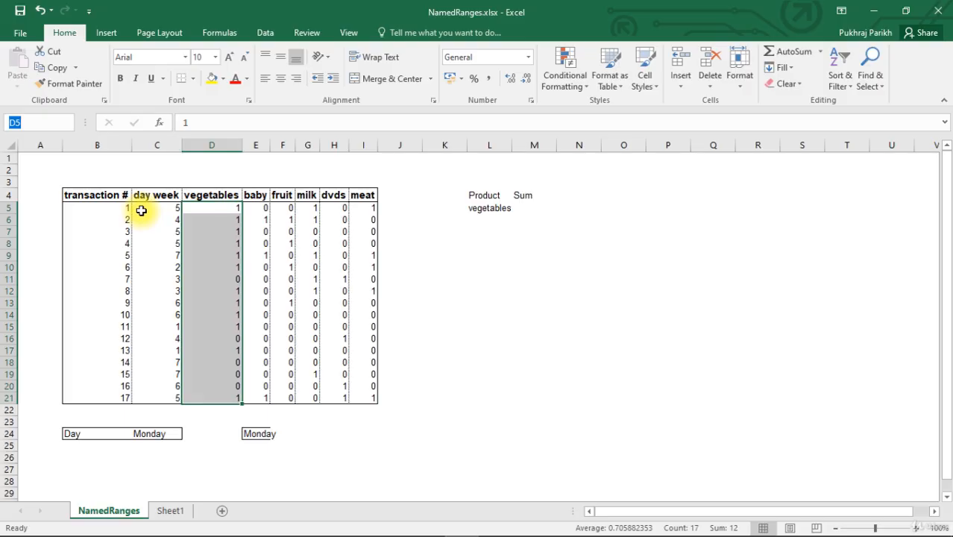
type("vegetables")
key("Return")
left_click(427, 387)
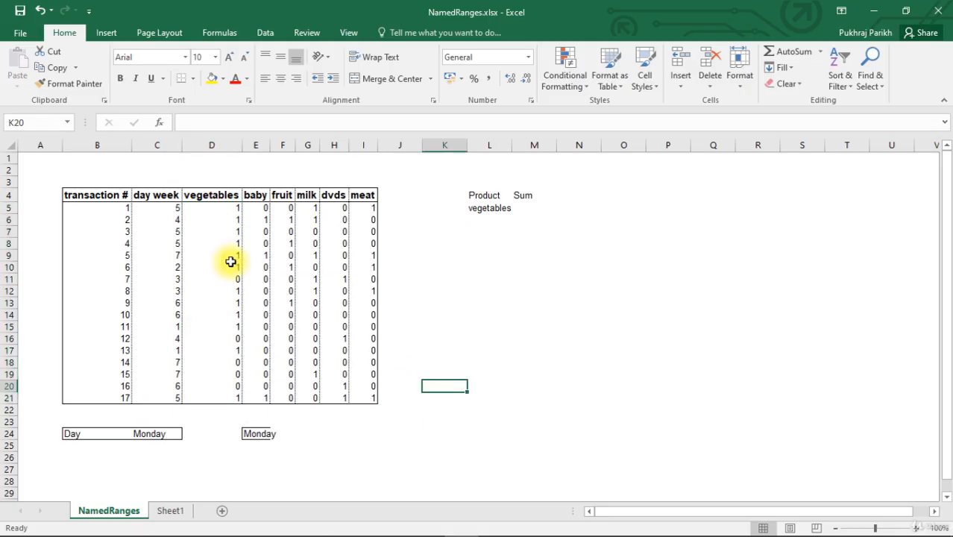
- Reselect D5:D21 to check its name, deselect it, and jump to the vegetables named range
left_click_drag(215, 211, 227, 395)
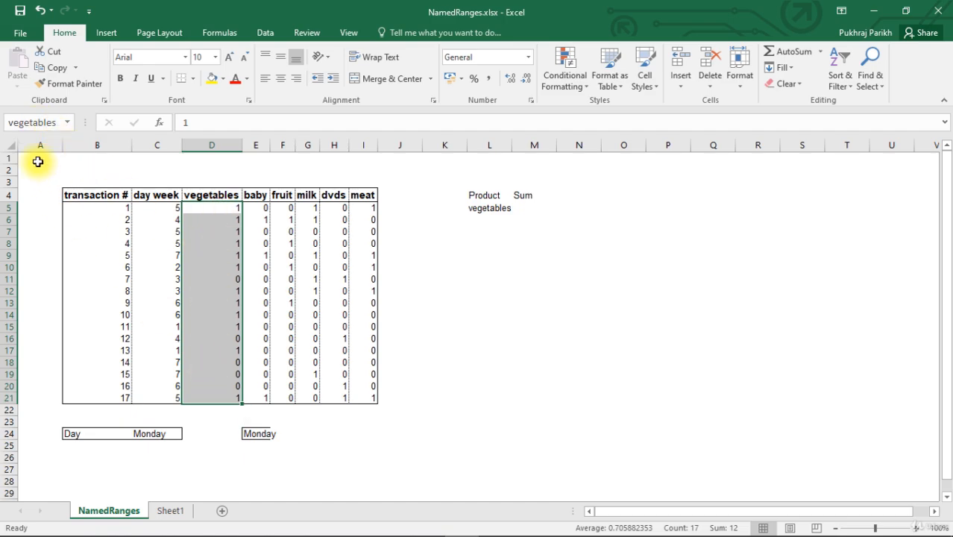
left_click(383, 293)
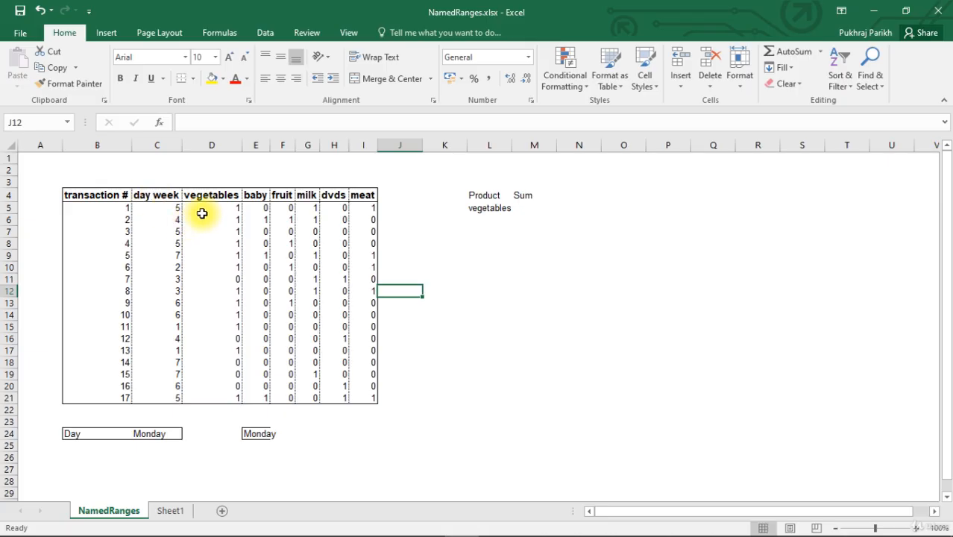
left_click(68, 123)
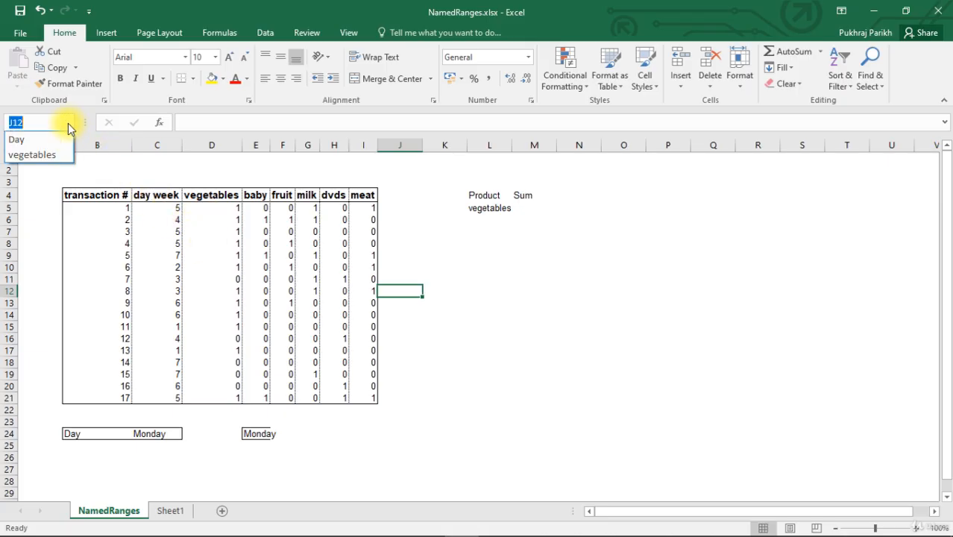
left_click(47, 155)
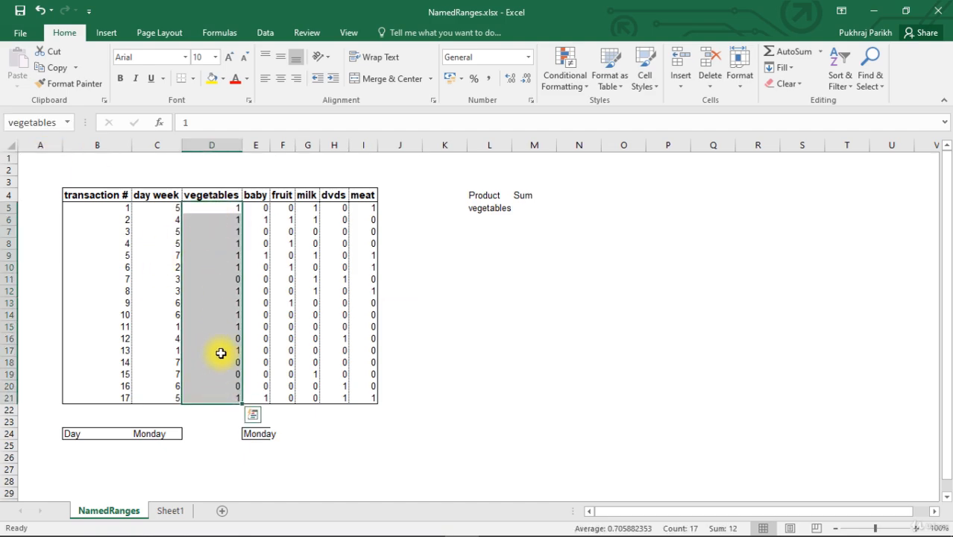
- Switch to Sheet1 and jump from there to the vegetables named range
left_click(172, 510)
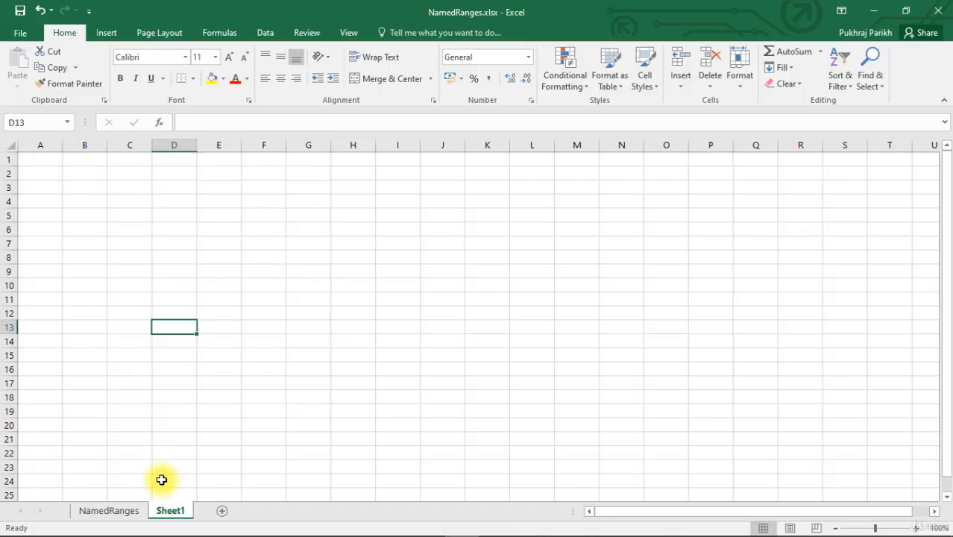
left_click(66, 125)
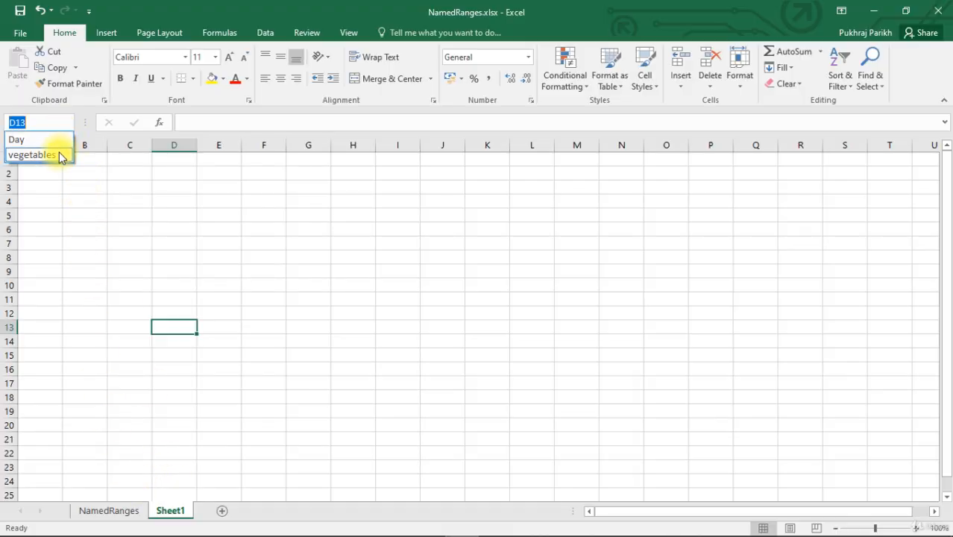
left_click(53, 154)
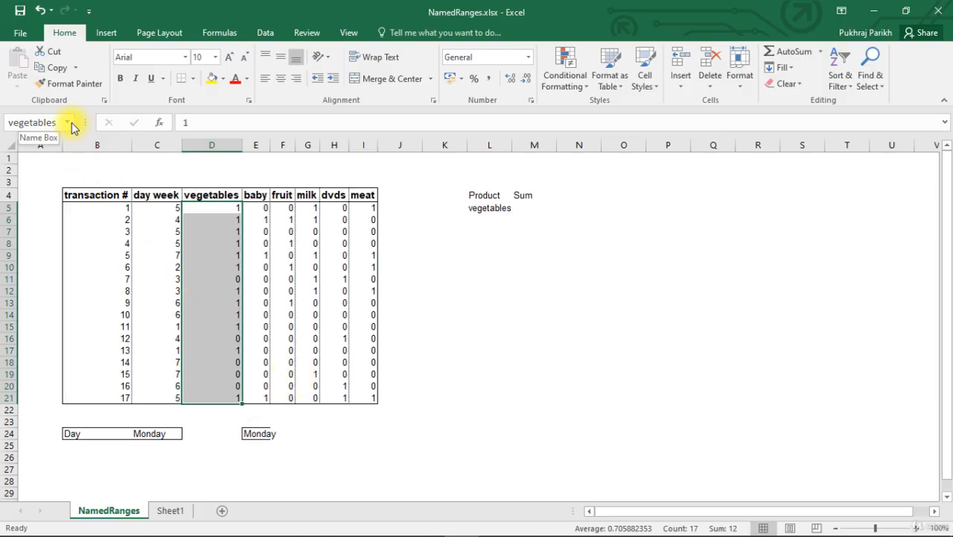
left_click(260, 279)
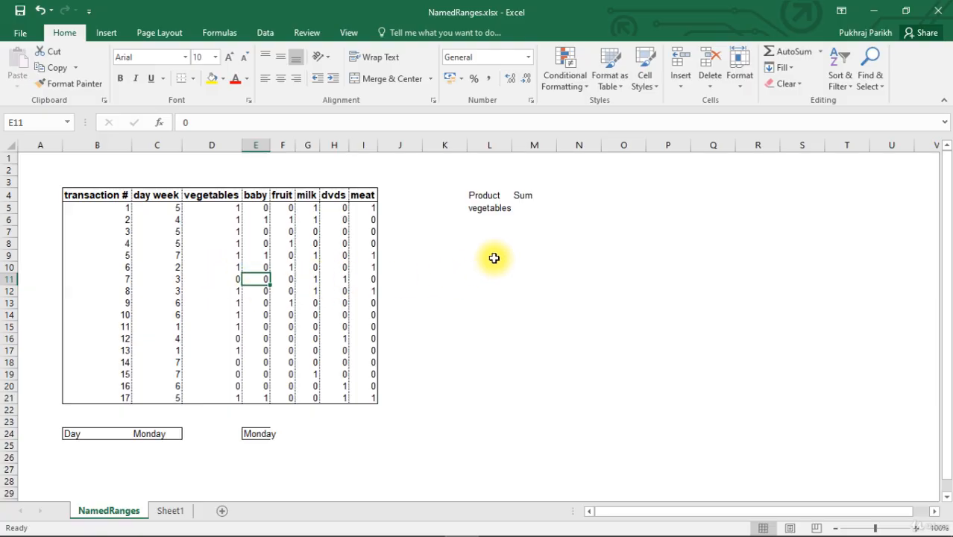
- Enter the formula =SUM(vegetables) in cell M5 to total the vegetables named range, and reselect the cell to check it
left_click(522, 208)
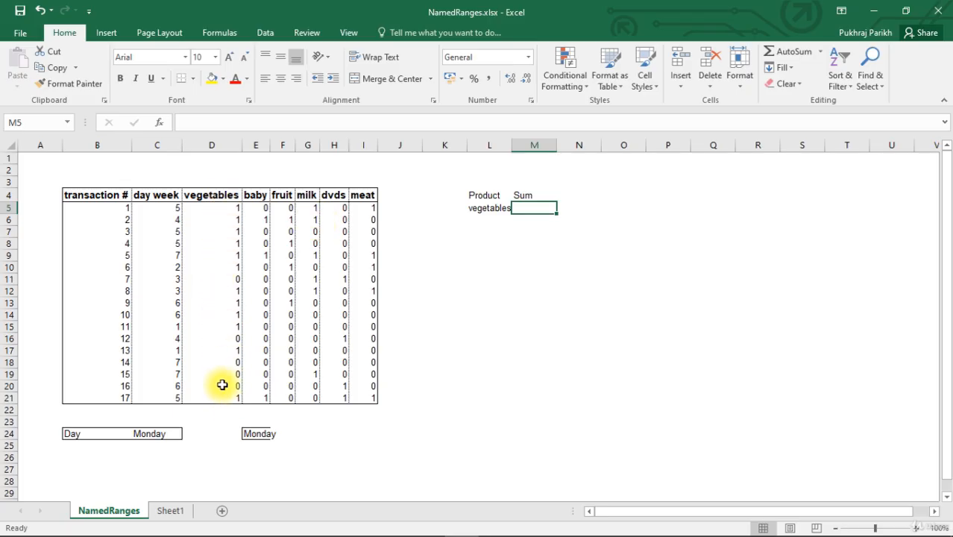
left_click(220, 209)
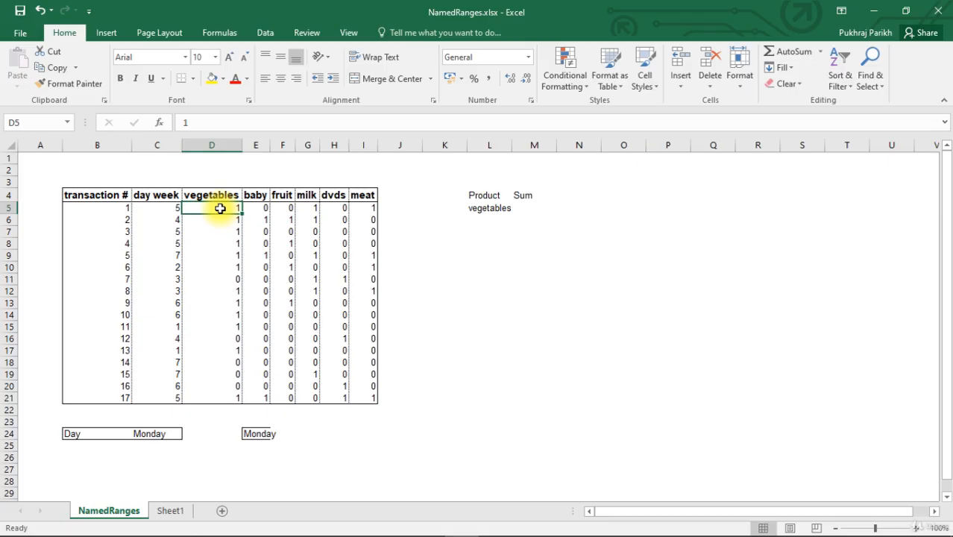
left_click_drag(220, 208, 220, 400)
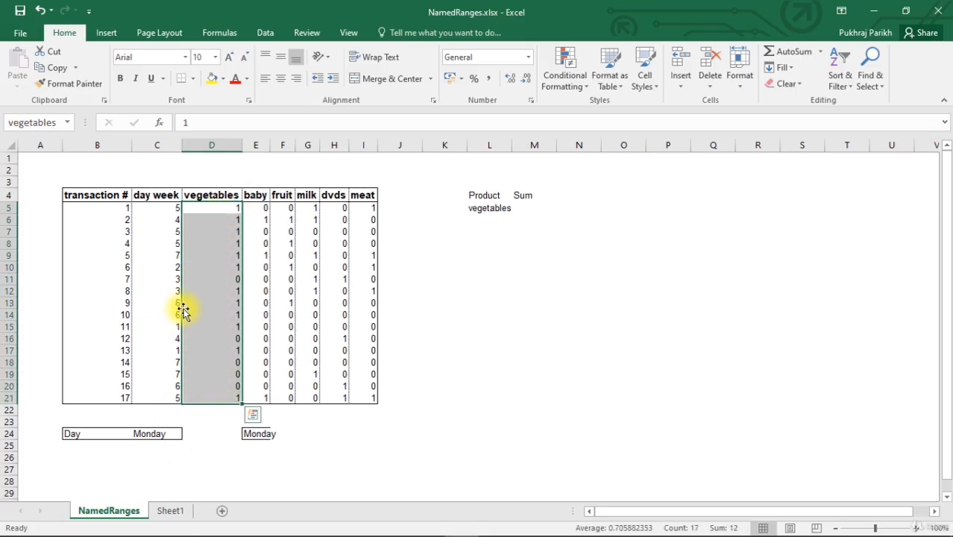
left_click(527, 207)
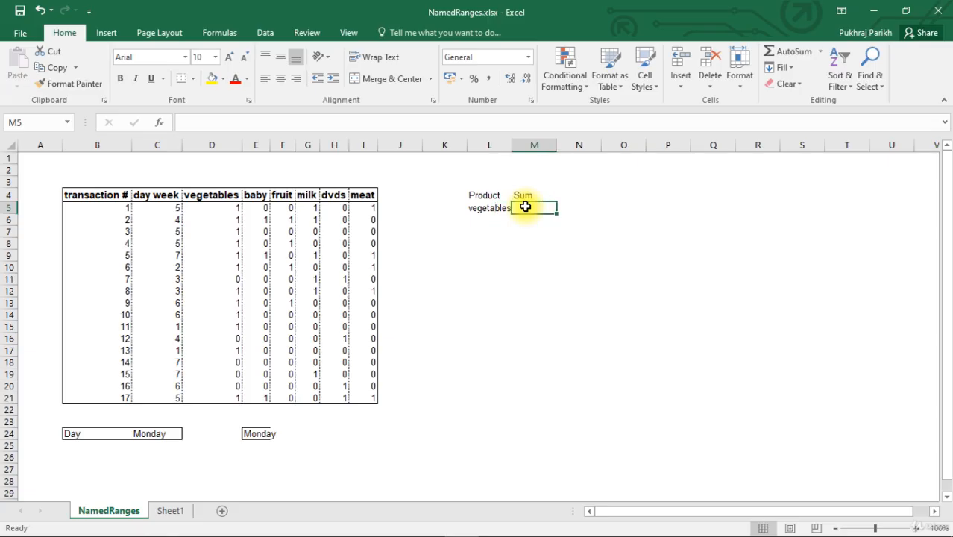
type("=sun")
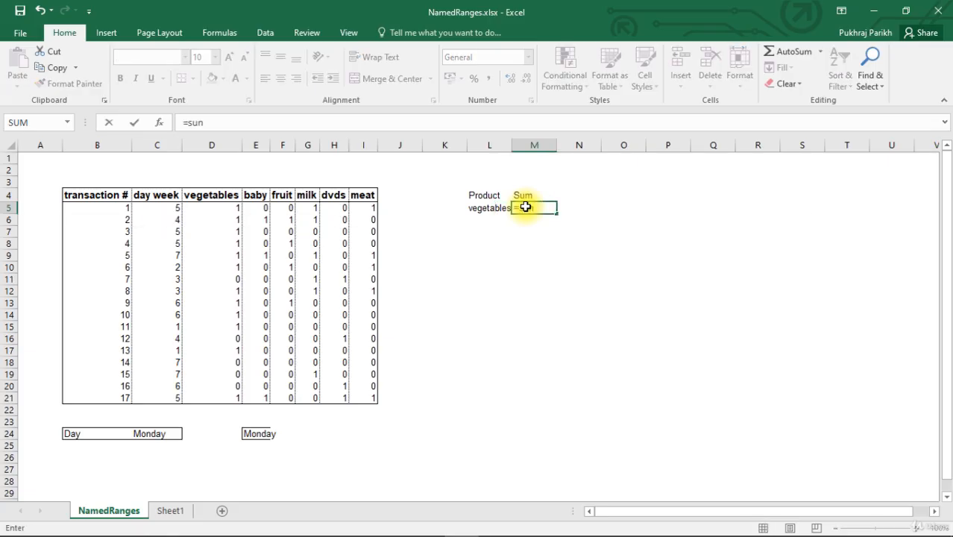
key("BackSpace")
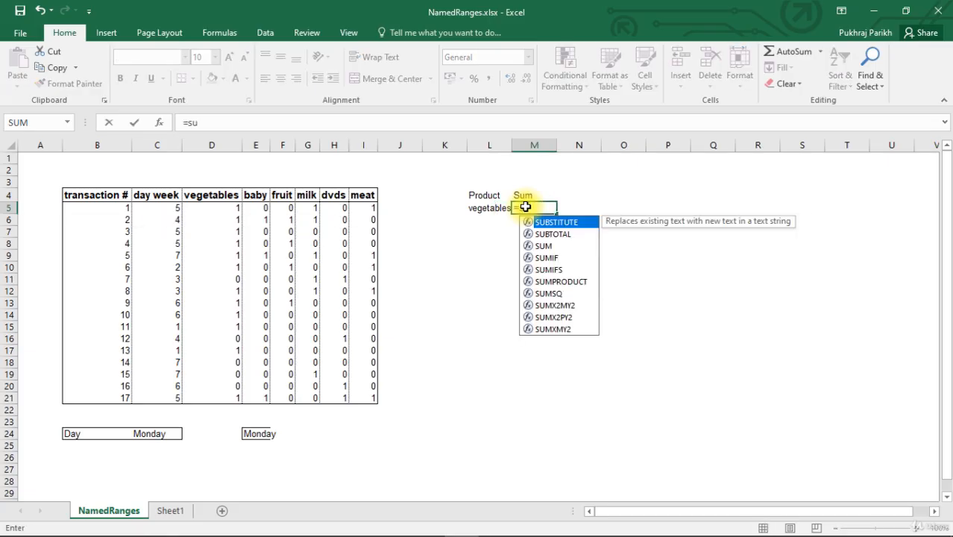
type("m")
key("Tab")
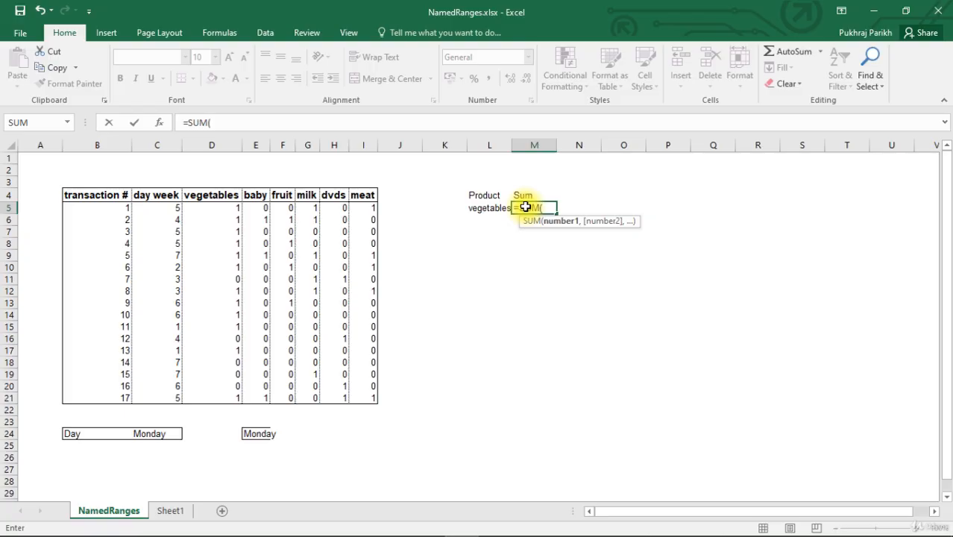
type("ve")
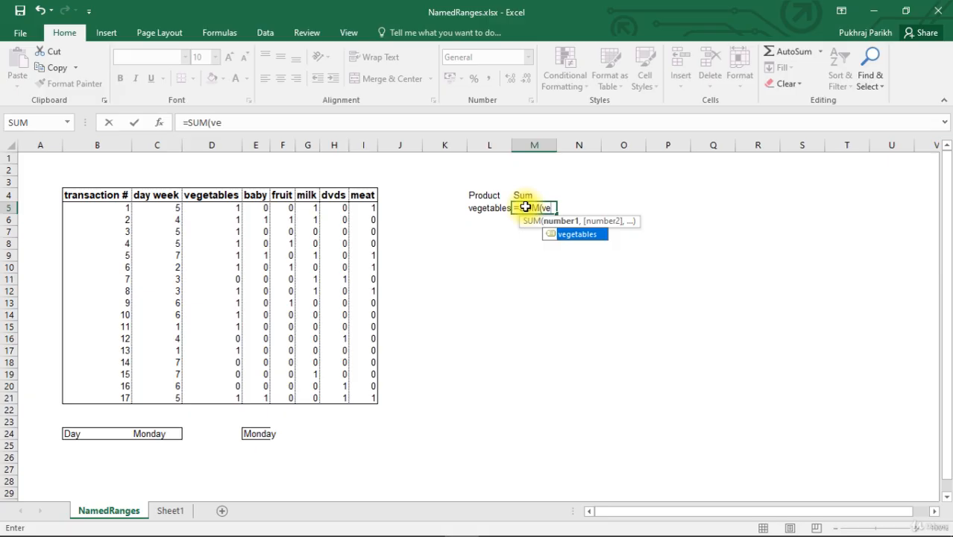
key("Tab")
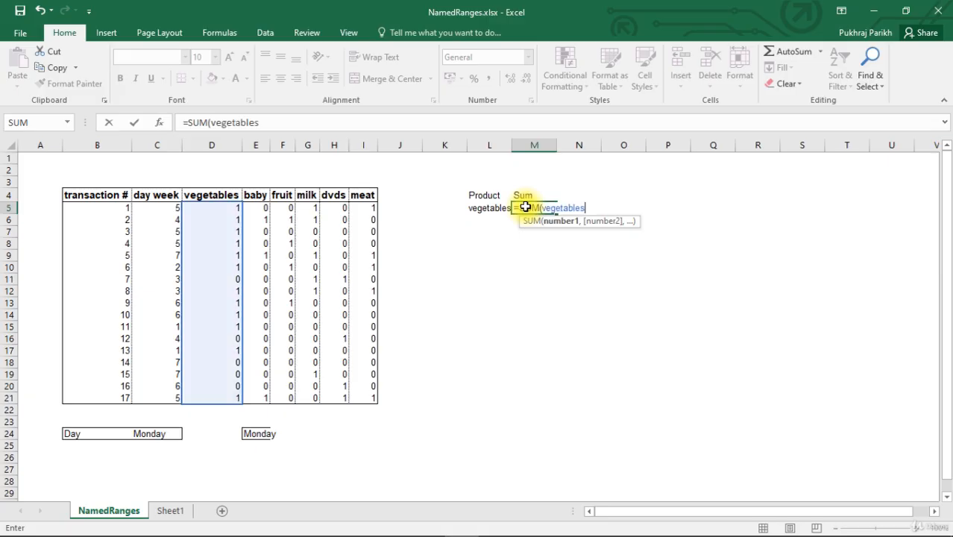
type(")")
key("Return")
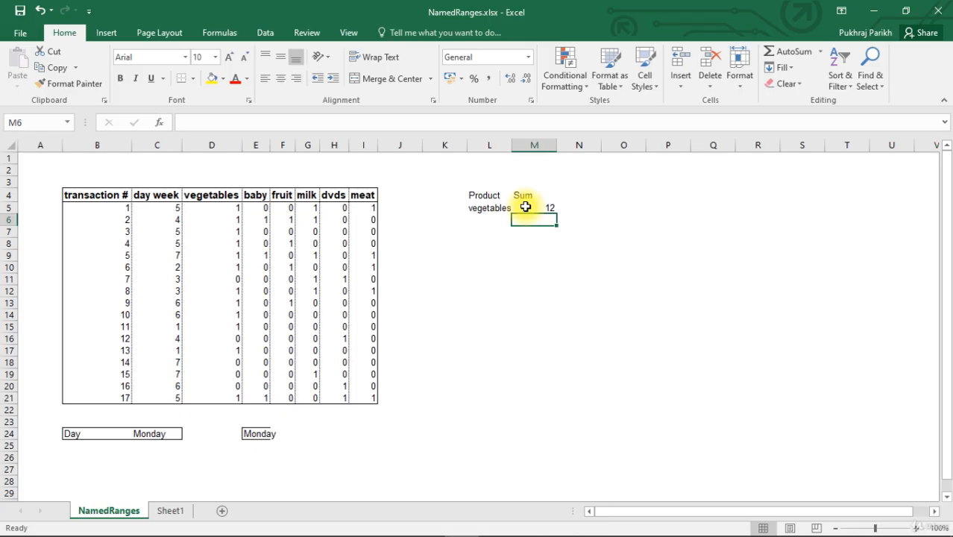
left_click(525, 207)
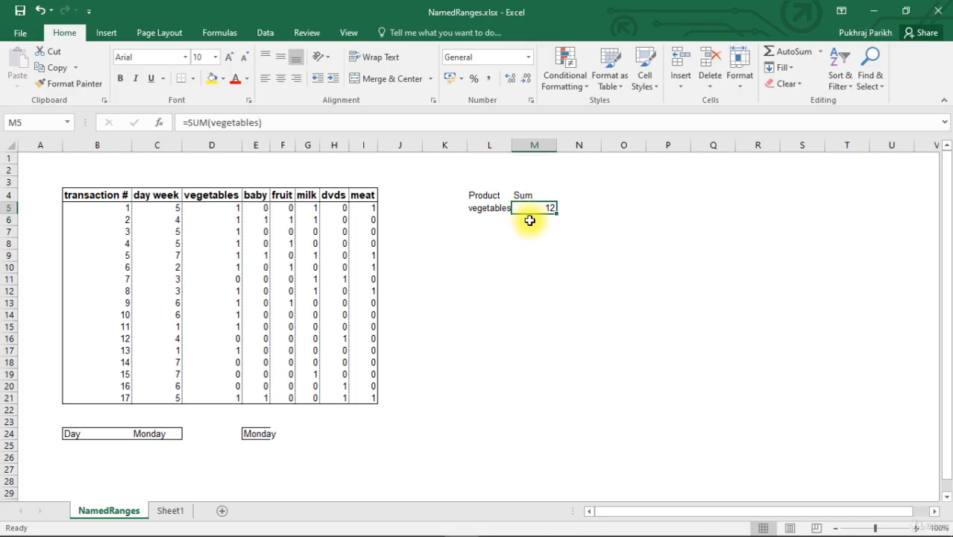
- Enter a SUM formula in cell M6, picking the vegetables values in D5:D21 directly from the sheet as its range
left_click(526, 221)
type("=sum")
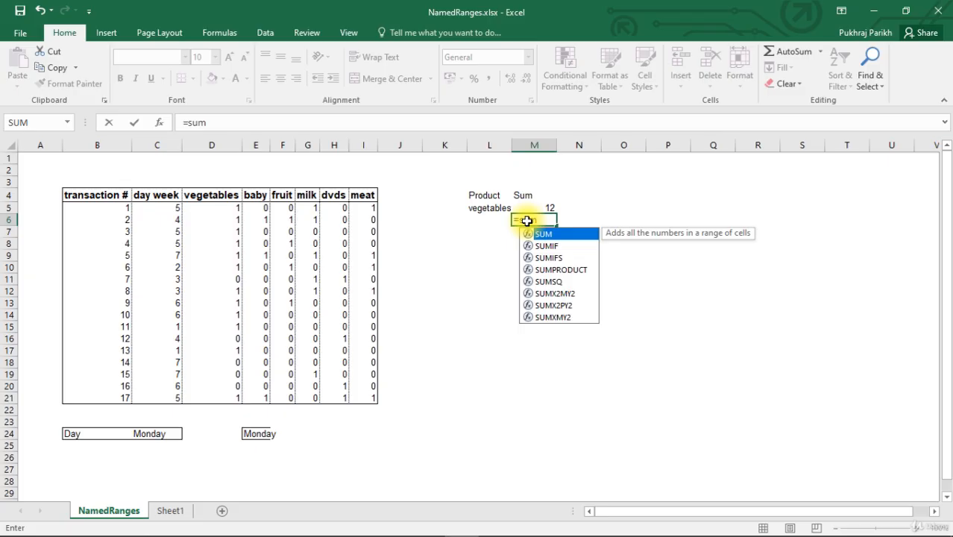
key("Tab")
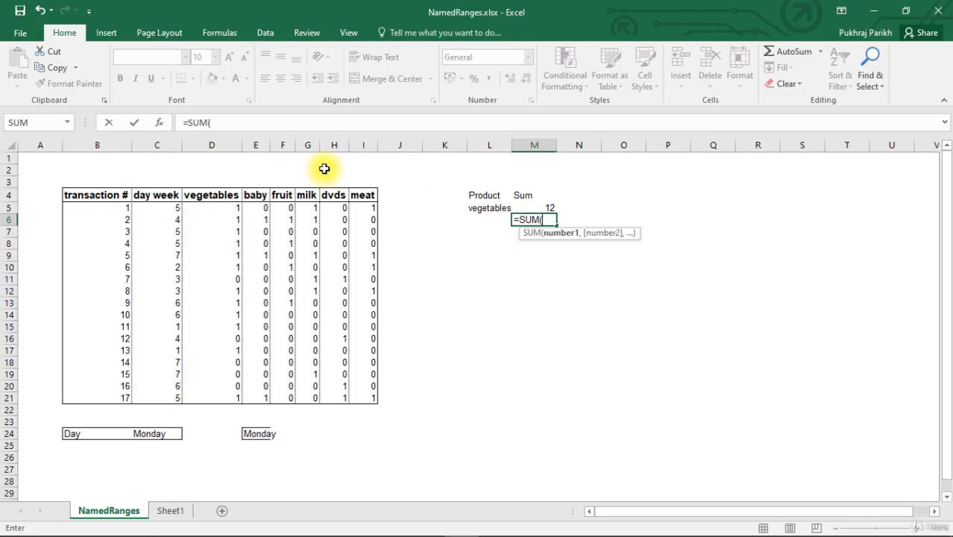
left_click_drag(211, 208, 197, 394)
key("Return")
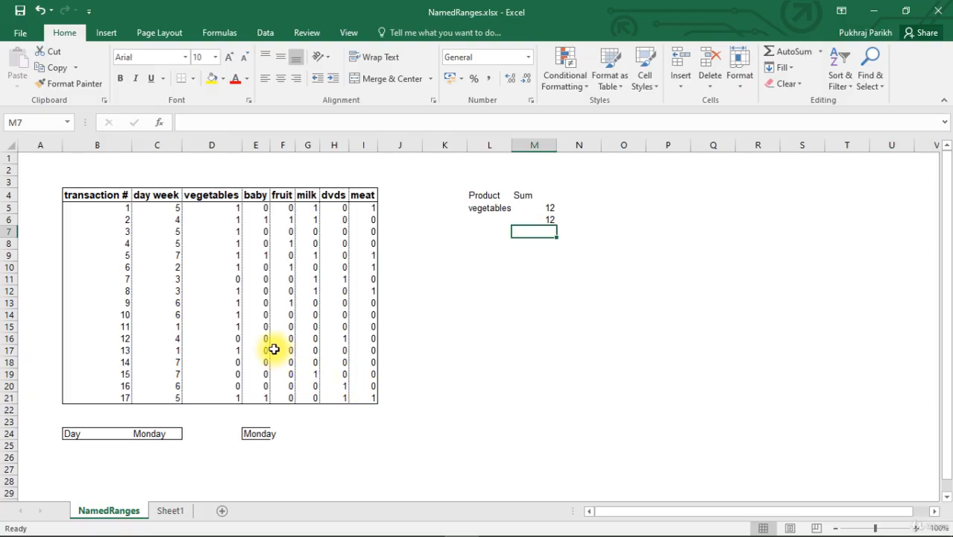
- Select D5:D21, open the Name Manager clear of the data table, and widen its Refers To column to read the full references
left_click_drag(224, 207, 237, 398)
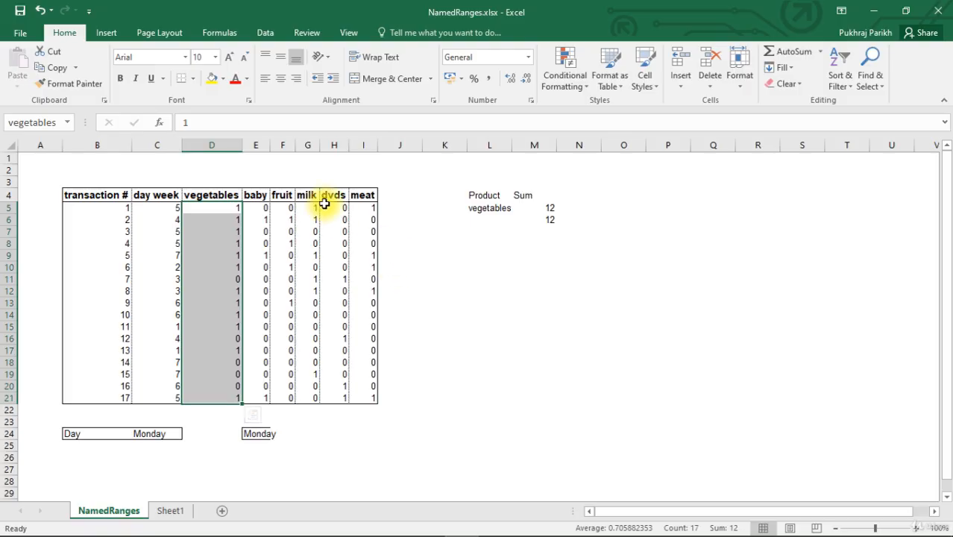
left_click(220, 33)
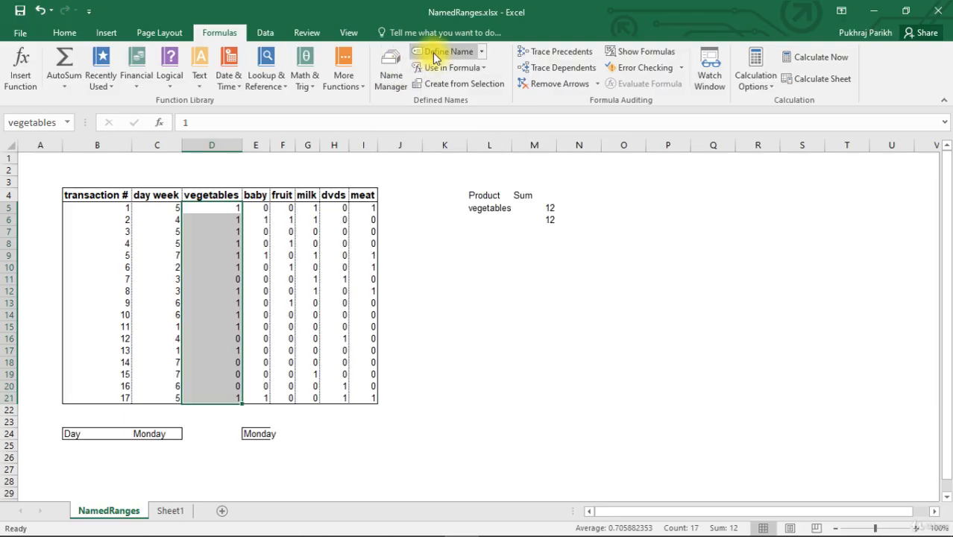
left_click(388, 74)
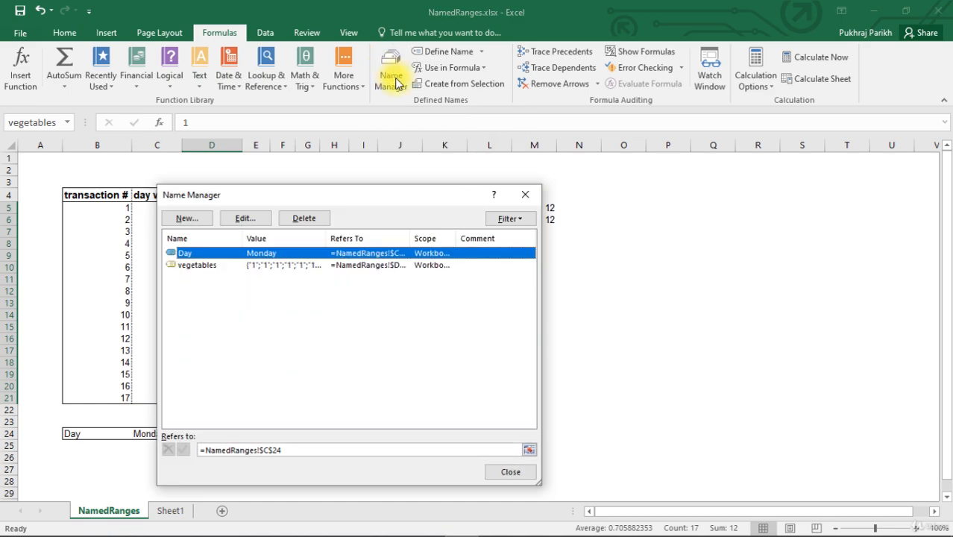
left_click_drag(361, 194, 579, 154)
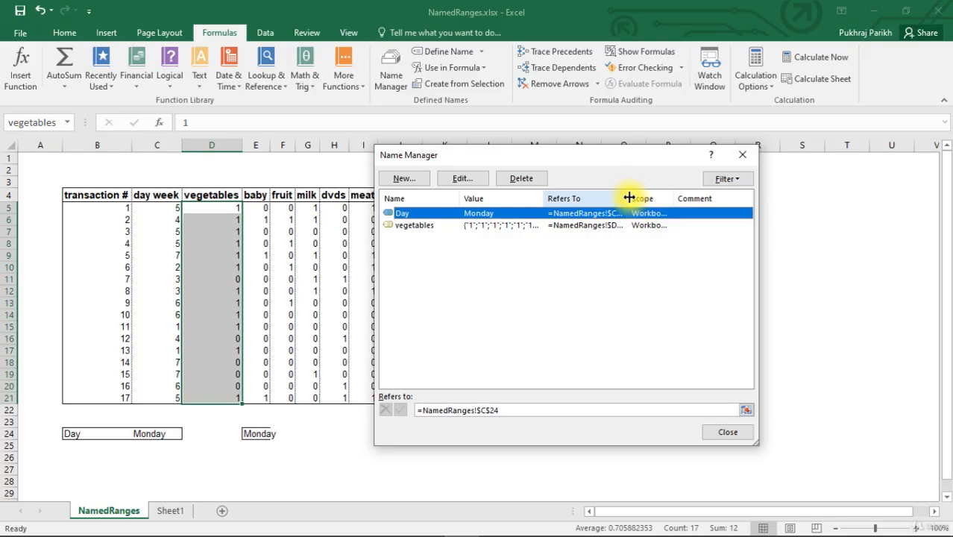
left_click_drag(628, 197, 660, 198)
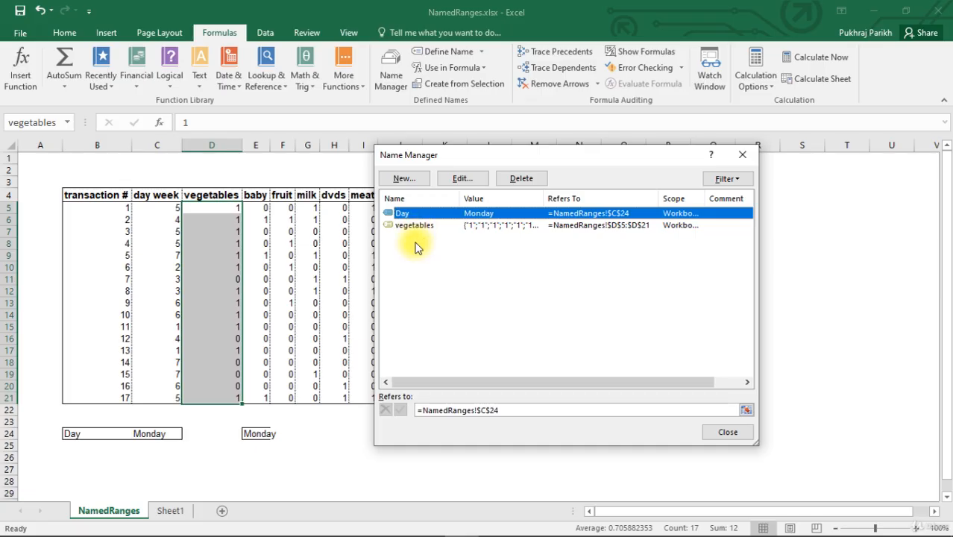
- Start a new defined name called baby from the Name Manager
left_click_drag(477, 153, 564, 164)
left_click(483, 192)
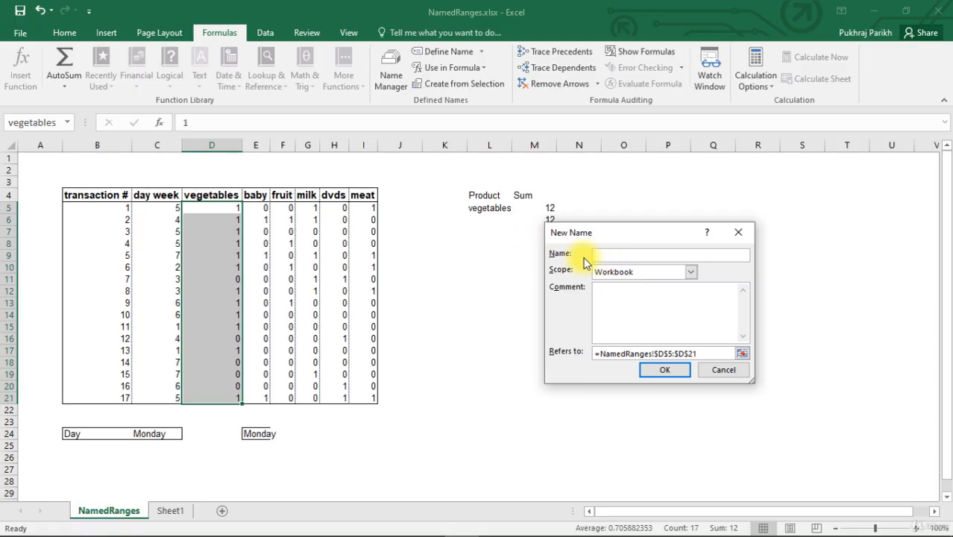
type("baby")
- Review the scope options available for the baby name, keeping Workbook as the scope
left_click(692, 273)
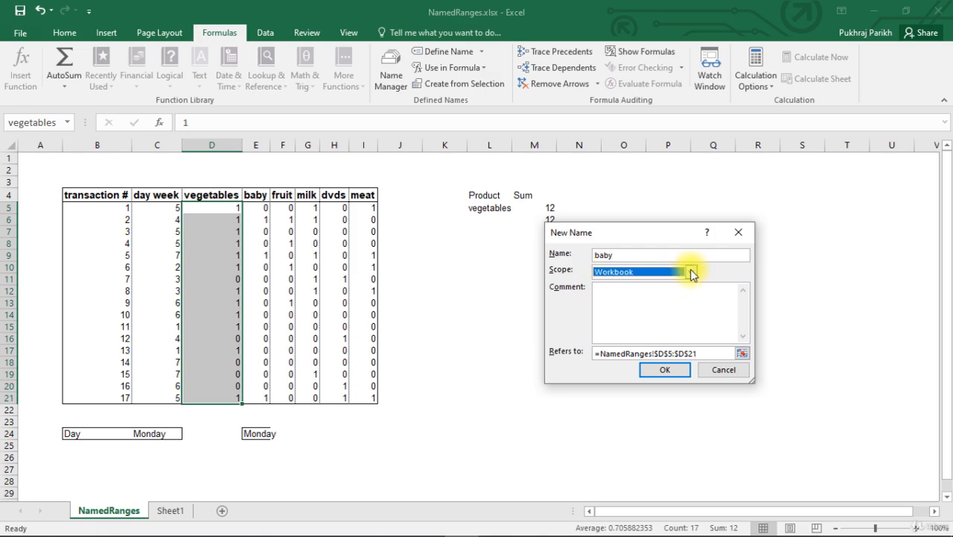
left_click(690, 271)
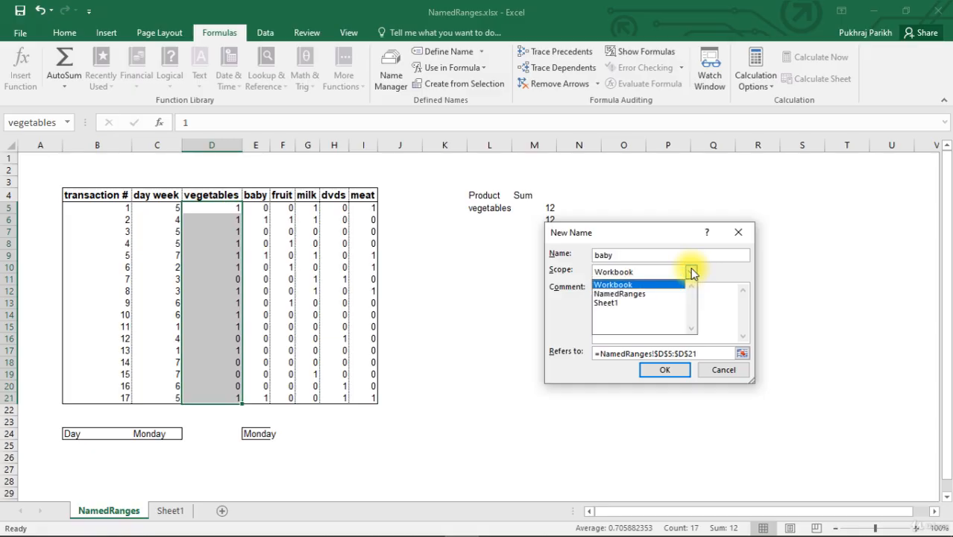
left_click(691, 270)
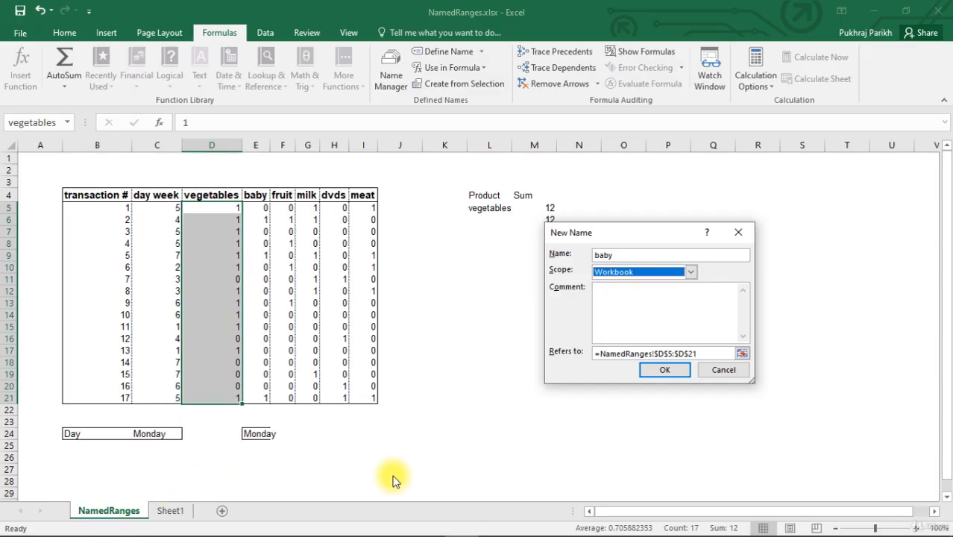
left_click(693, 273)
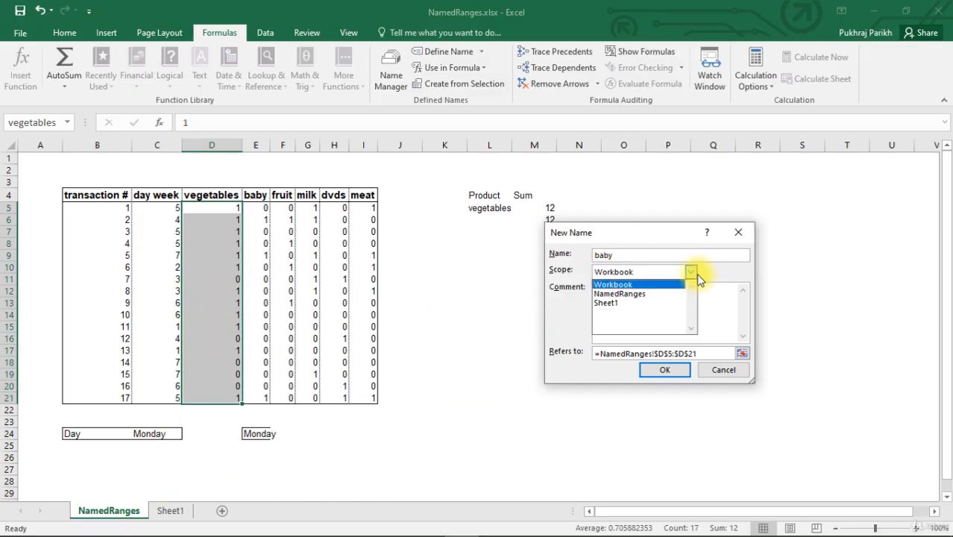
left_click(696, 276)
left_click(696, 276)
left_click(696, 276)
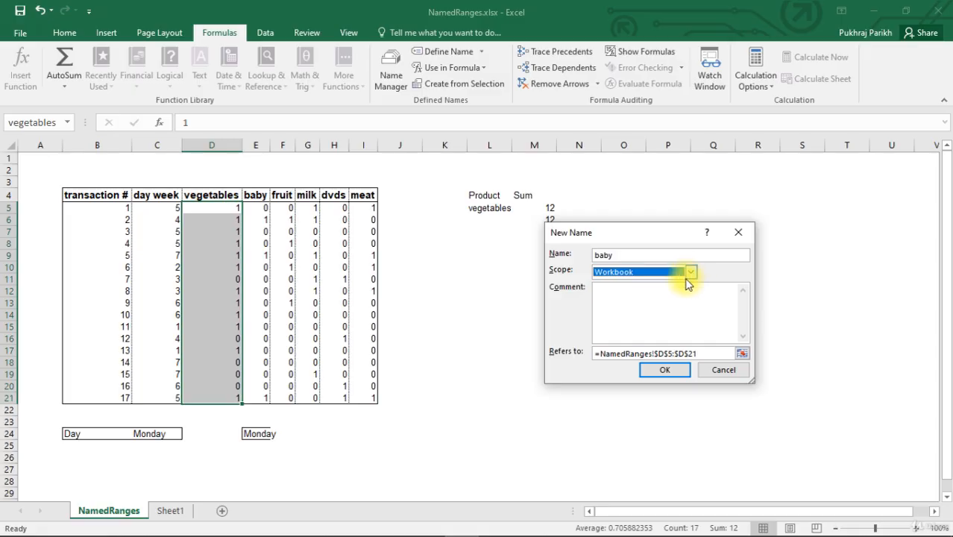
- Append the baby column range E5:E21 to the reference of the new name
left_click(701, 352)
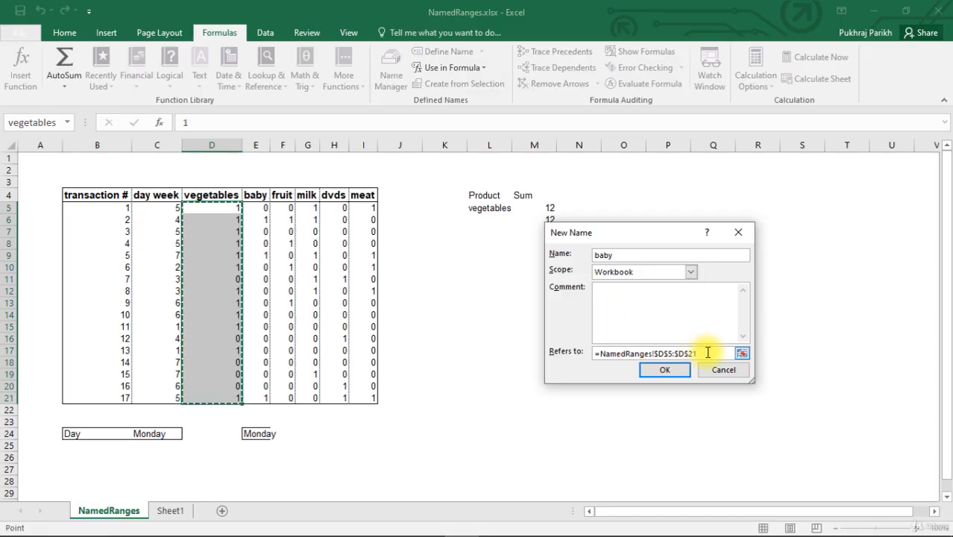
left_click(709, 352)
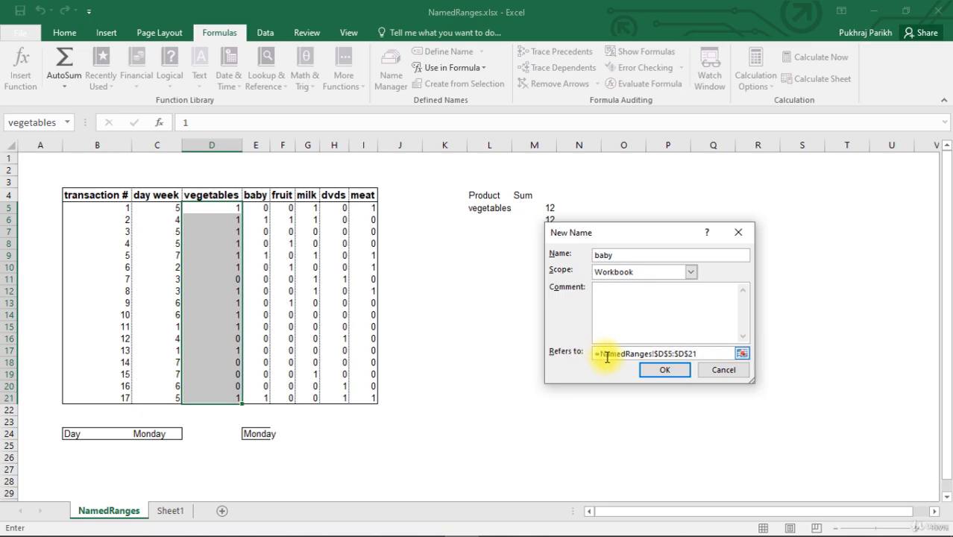
left_click(741, 355)
type("+")
left_click_drag(256, 207, 261, 397)
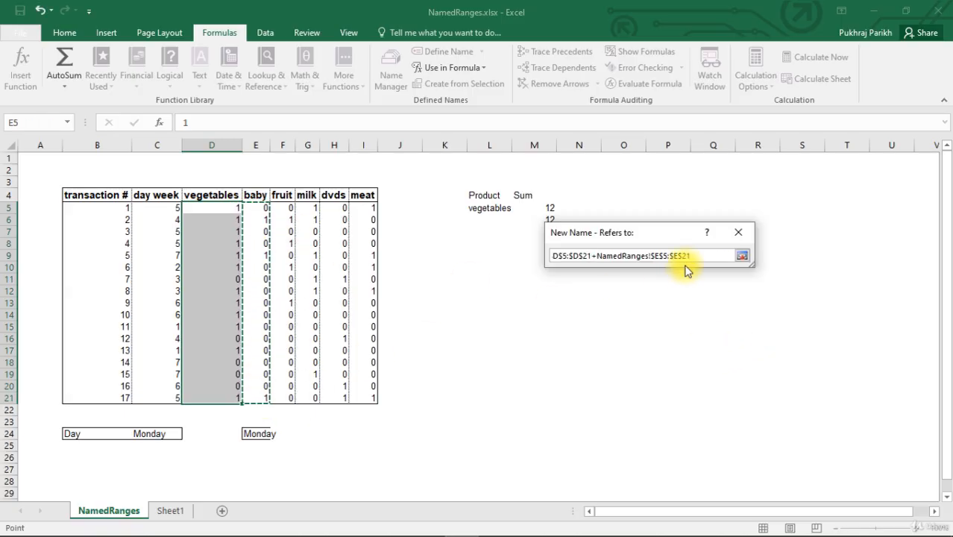
- Remove the D5:D21 part so baby refers to =NamedRanges!$E$5:$E$21, create the name, and close the Name Manager
left_click(596, 256)
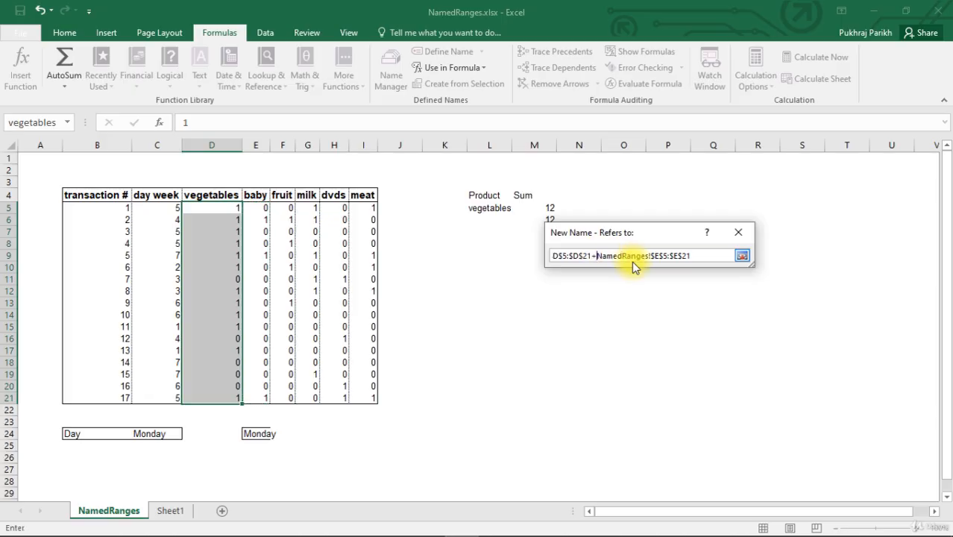
key("BackSpace")
key("BackSpace")
key("BackSpace")
key("BackSpace")
key("BackSpace")
key("BackSpace")
key("BackSpace")
key("BackSpace")
key("BackSpace")
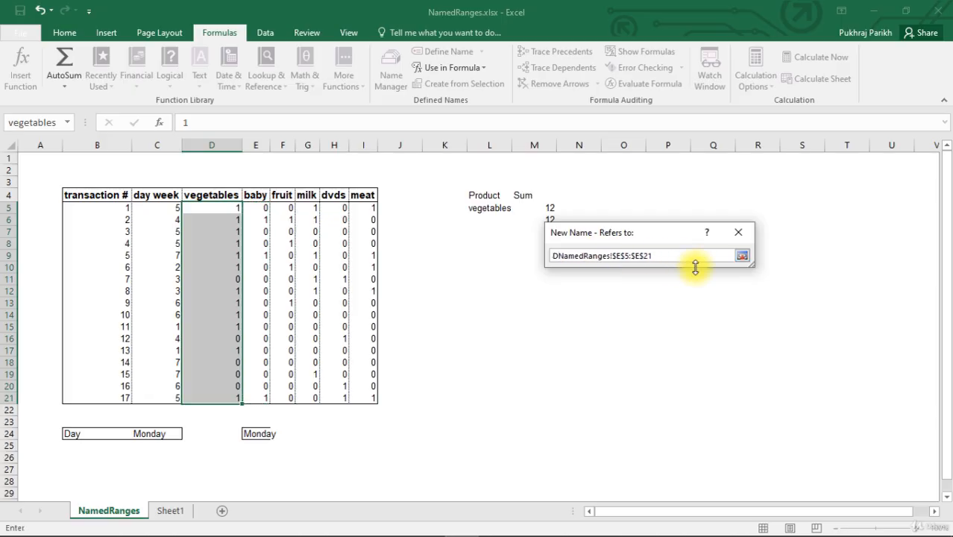
key("BackSpace")
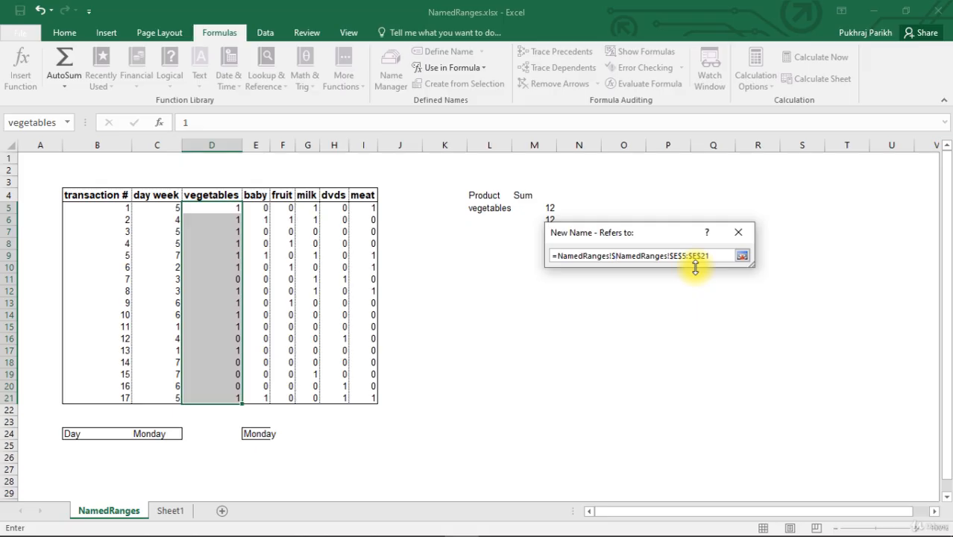
key("BackSpace")
key("BackSpace")
key("BackSpace")
key("BackSpace")
key("BackSpace")
key("BackSpace")
key("BackSpace")
key("BackSpace")
key("BackSpace")
key("BackSpace")
key("BackSpace")
key("BackSpace")
key("BackSpace")
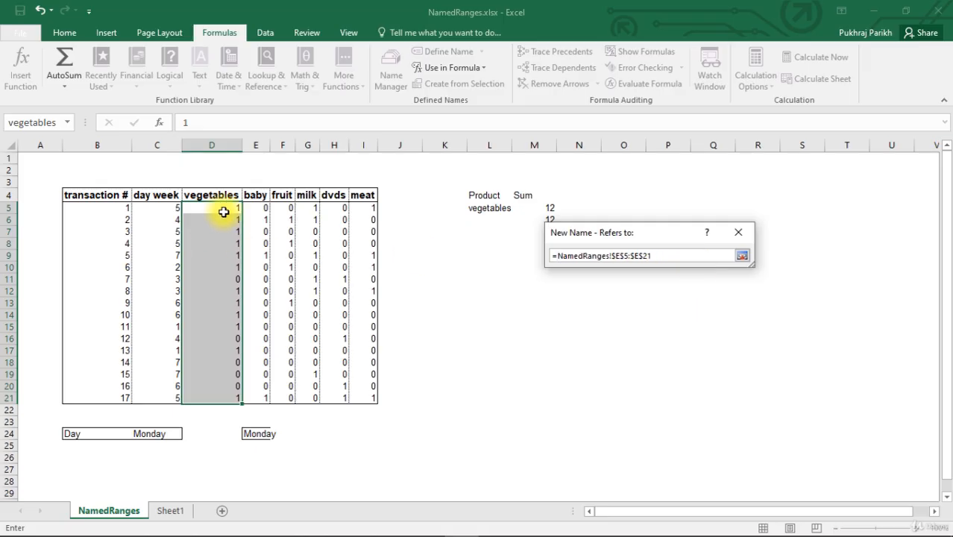
left_click(741, 255)
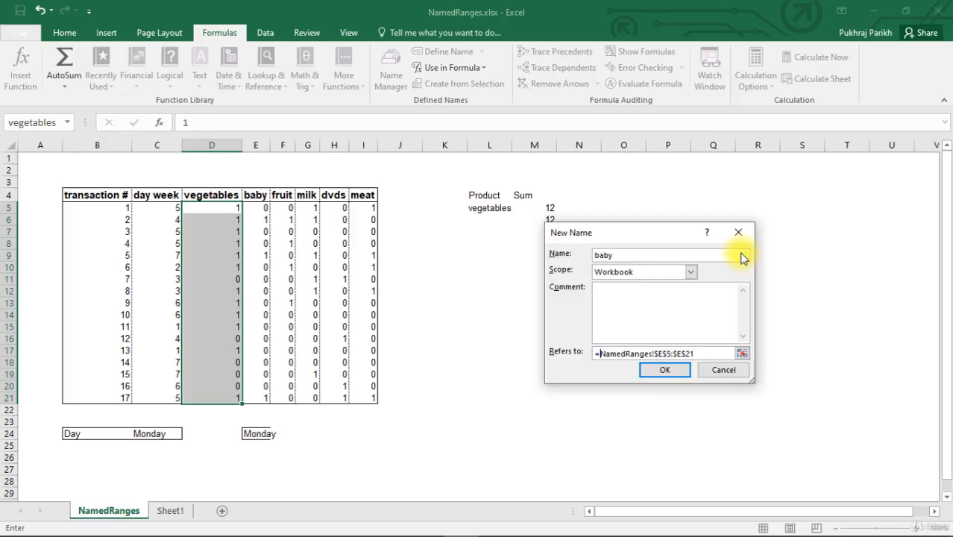
left_click(664, 373)
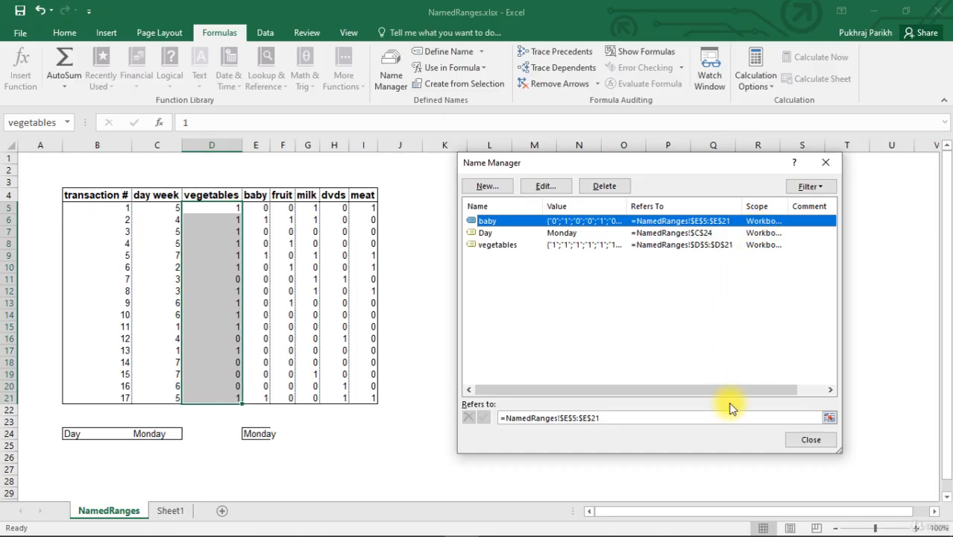
left_click(809, 441)
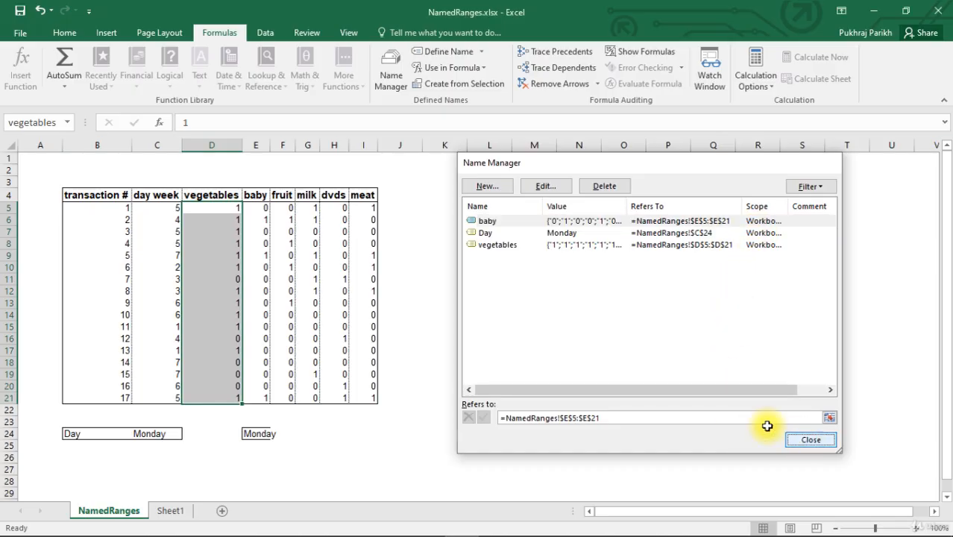
- Jump to the baby named range using the list of defined names, then deselect it
left_click(67, 121)
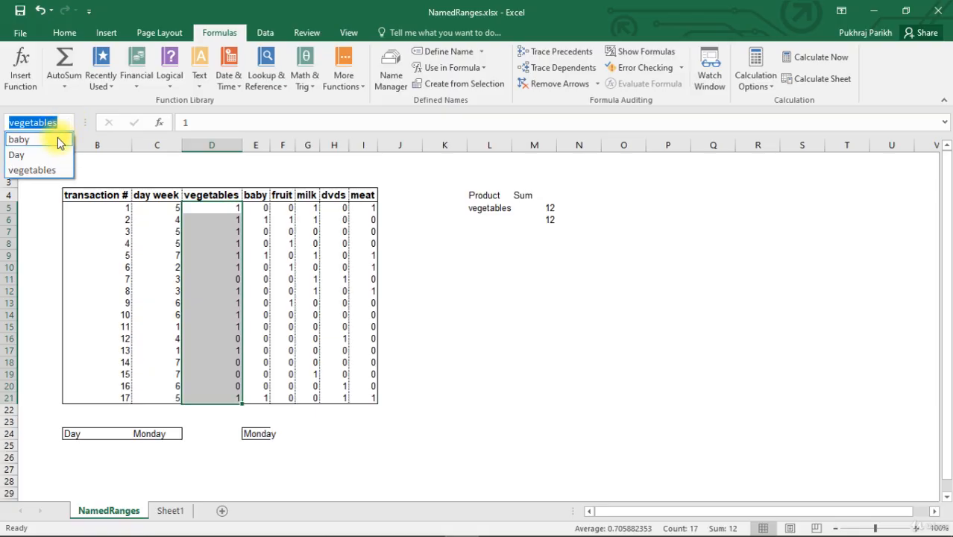
left_click(60, 140)
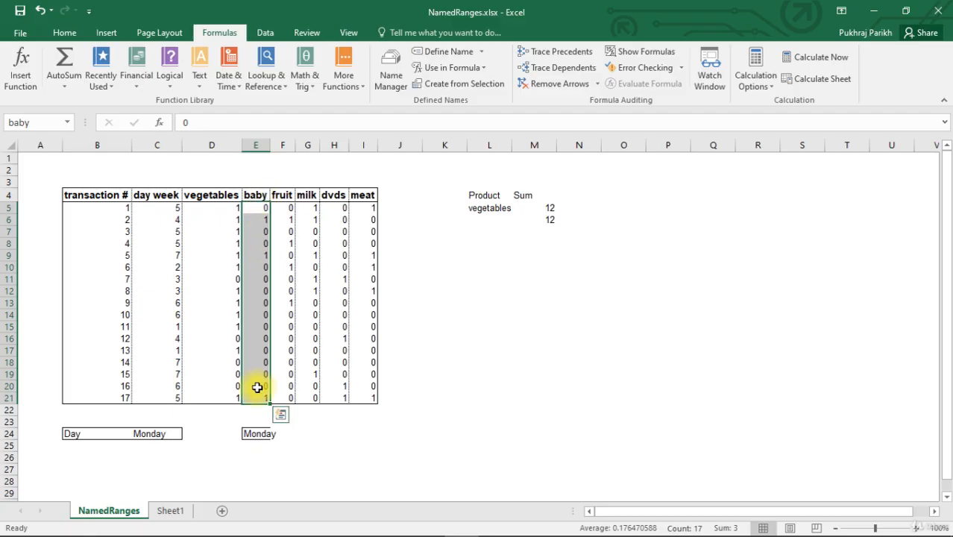
left_click(370, 231)
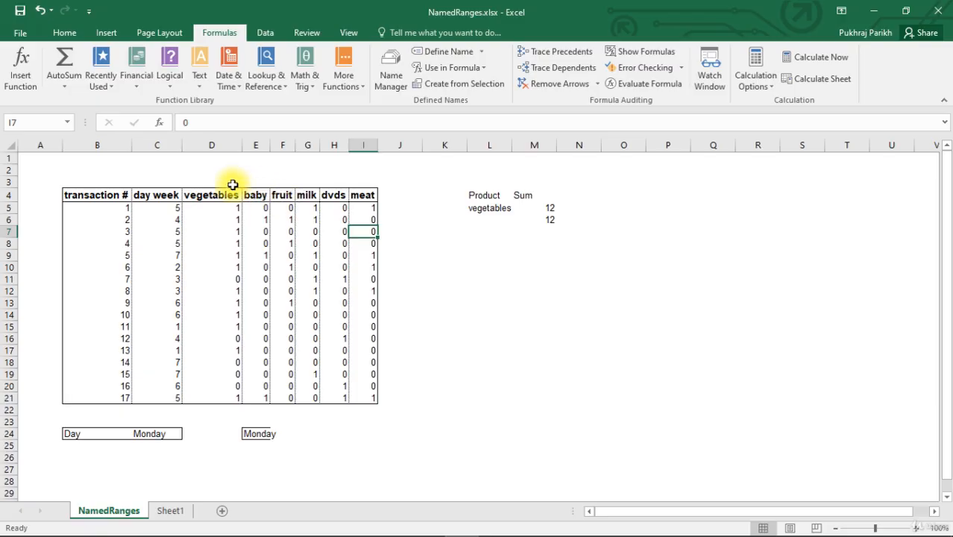
- Create names for the fruit, milk, dvds and meat columns from the selection F4:I21, using the top row as names
left_click(291, 220)
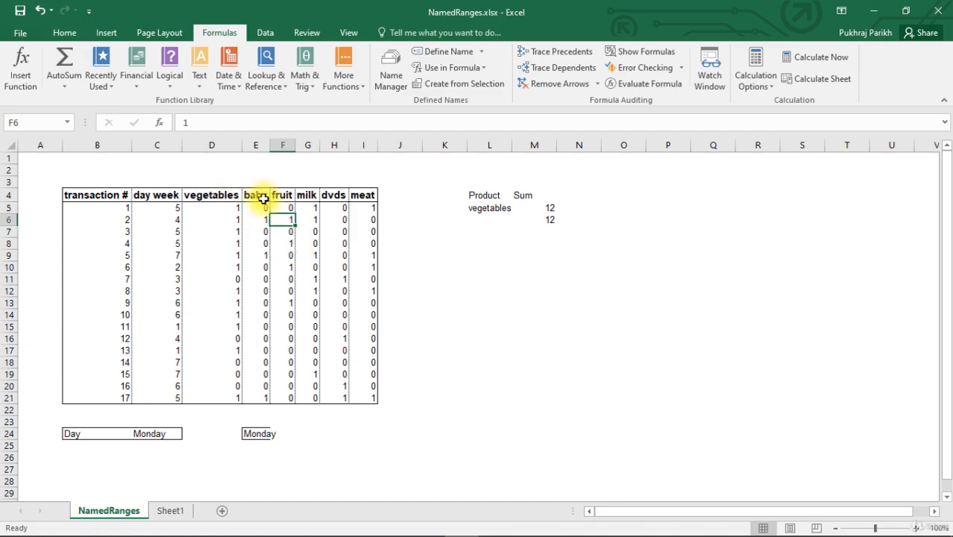
left_click(274, 196)
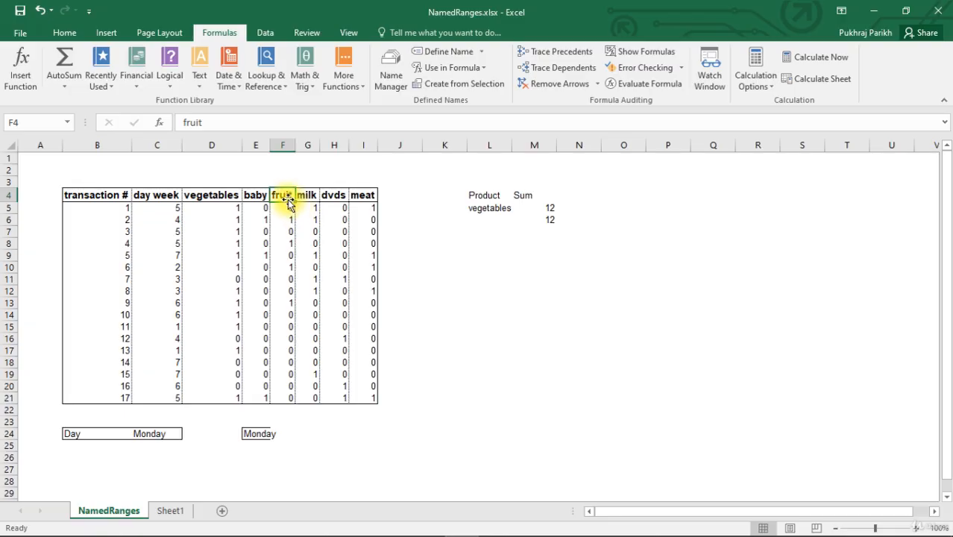
left_click_drag(287, 202, 370, 392)
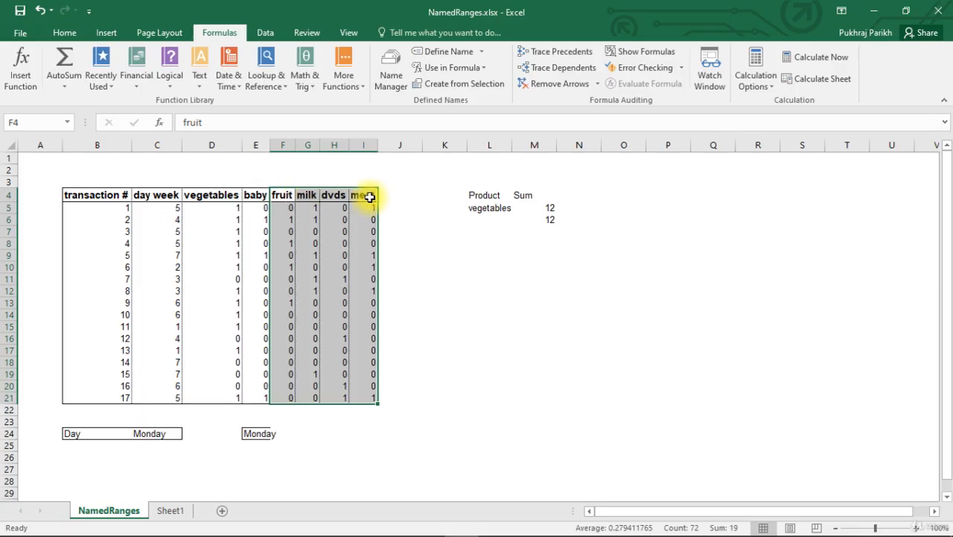
left_click(462, 84)
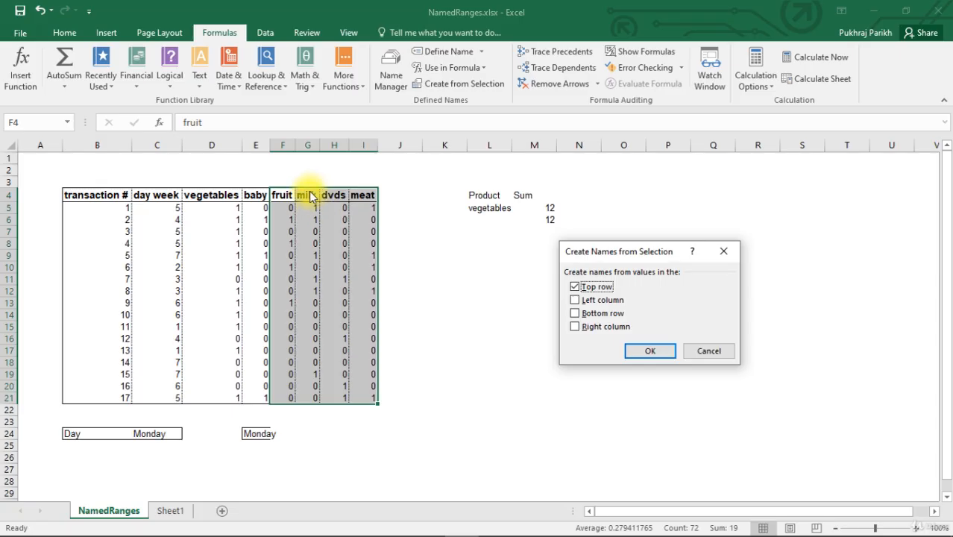
left_click(650, 351)
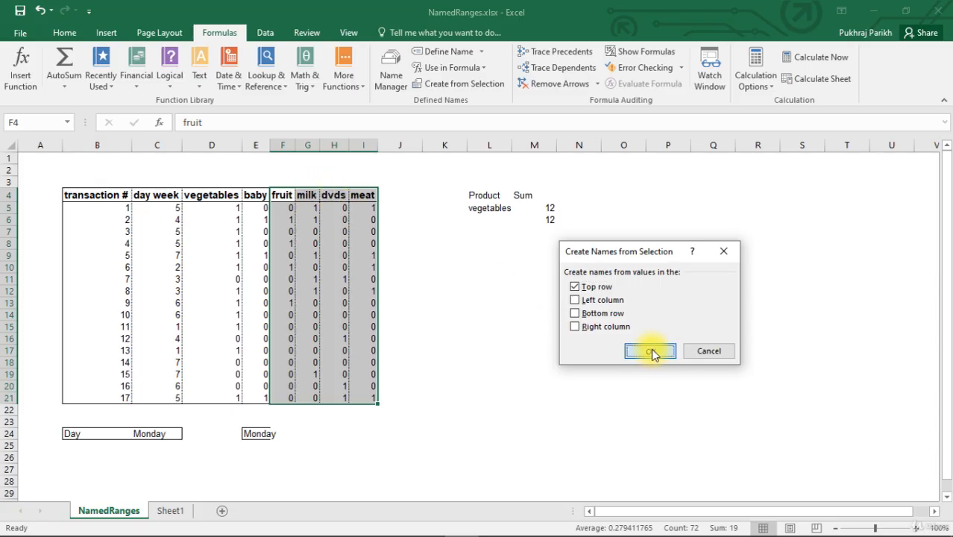
- Review the workbook's defined names in the name list and the Name Manager, then close the manager
left_click(428, 311)
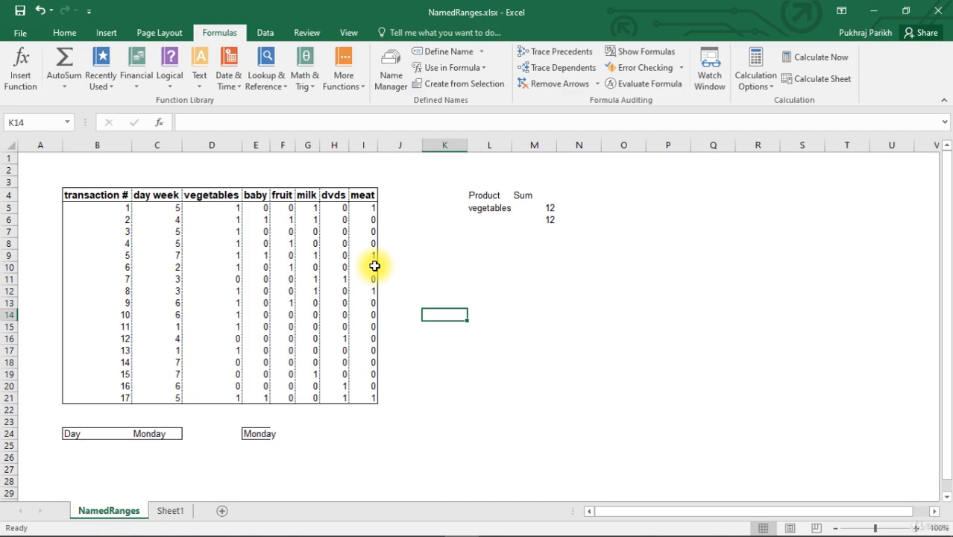
left_click(66, 124)
left_click(70, 123)
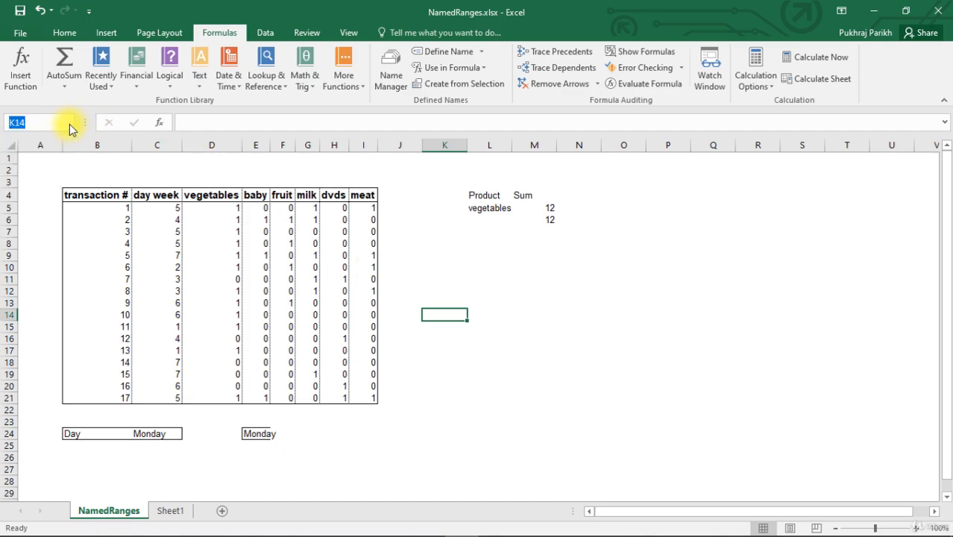
left_click(389, 75)
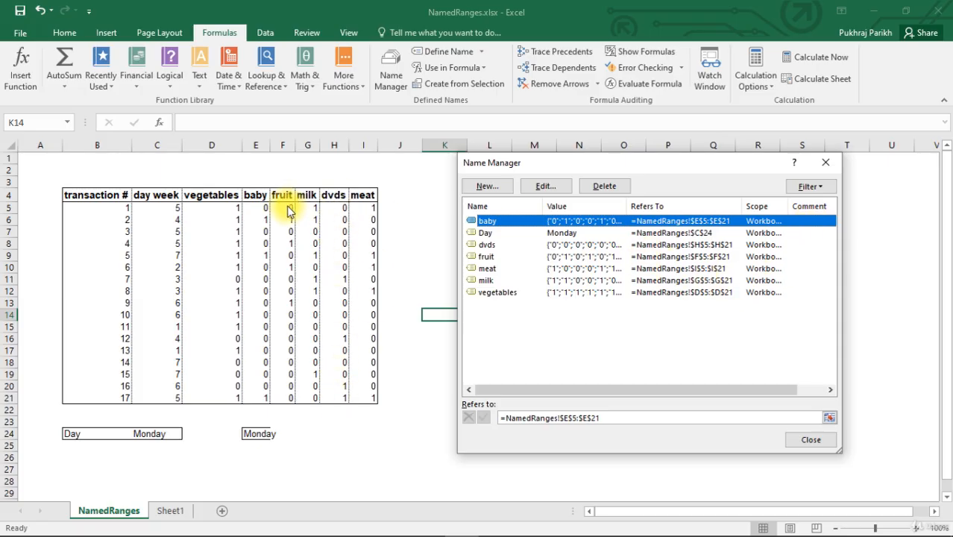
left_click(828, 162)
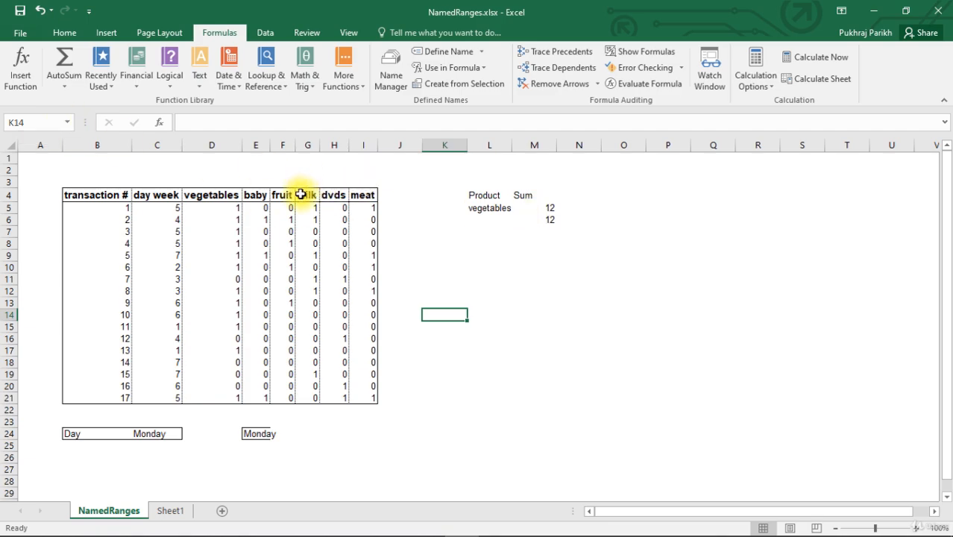
- Change the header in cell B4 to transaction_#, replacing the space with an underscore
left_click(119, 196)
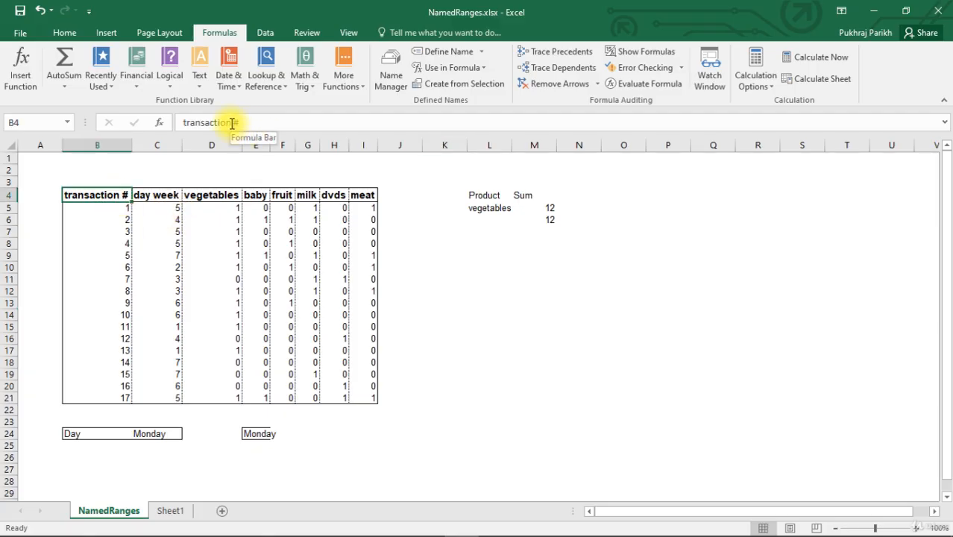
left_click(232, 123)
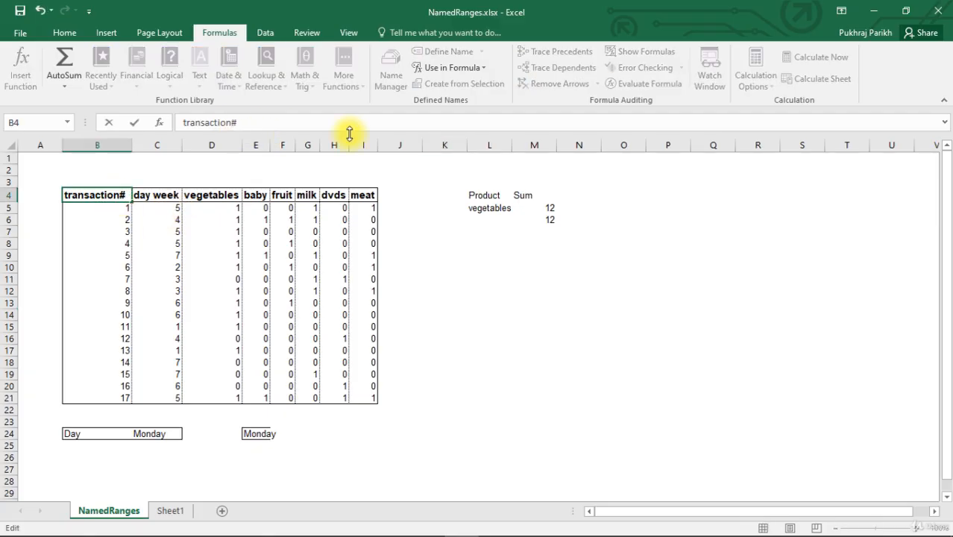
type("_")
left_click(426, 292)
- Look over the day week and dvds headers and open the Name Manager to review the defined names
left_click(161, 194)
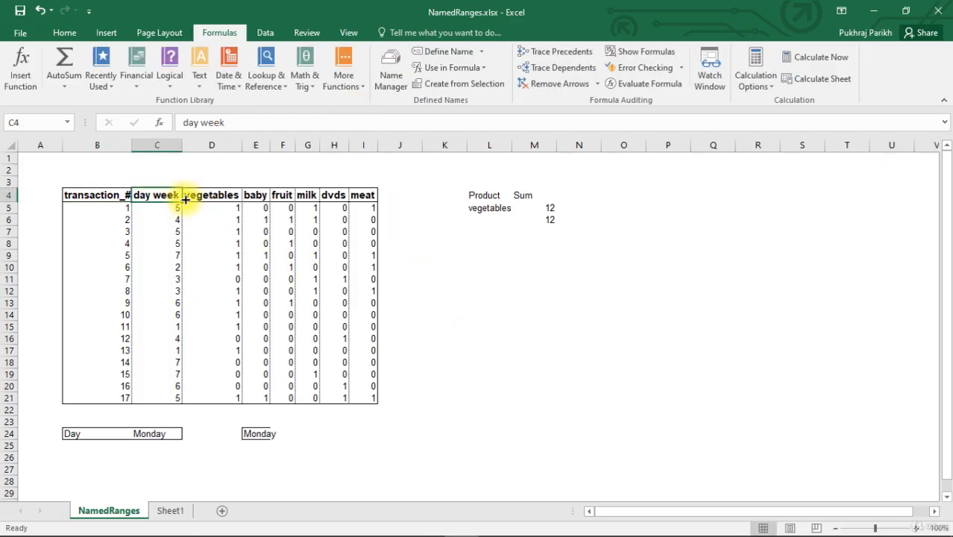
left_click(331, 195)
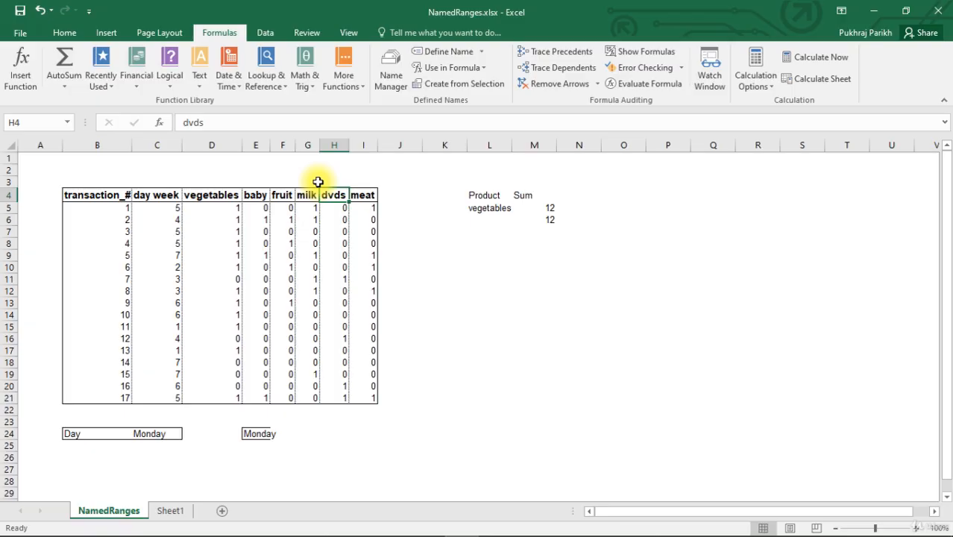
left_click(394, 72)
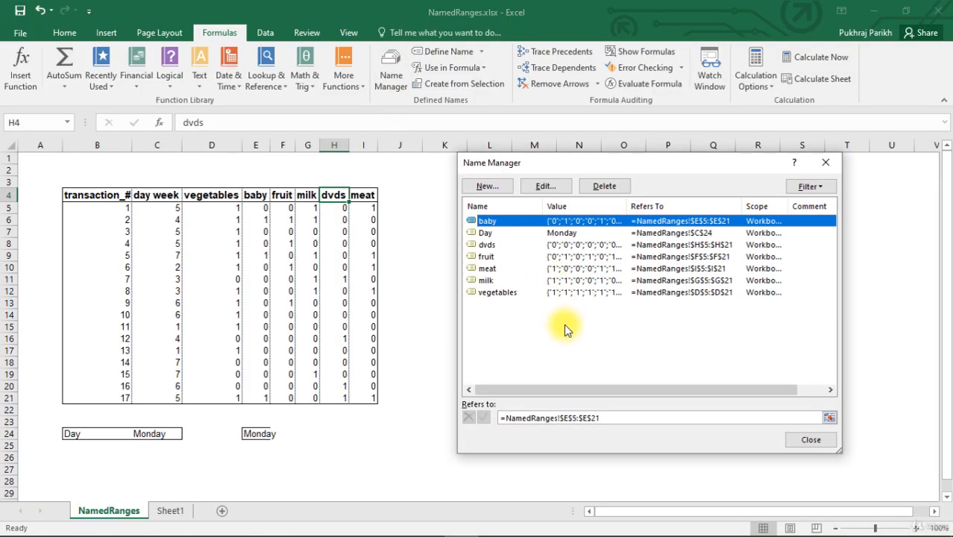